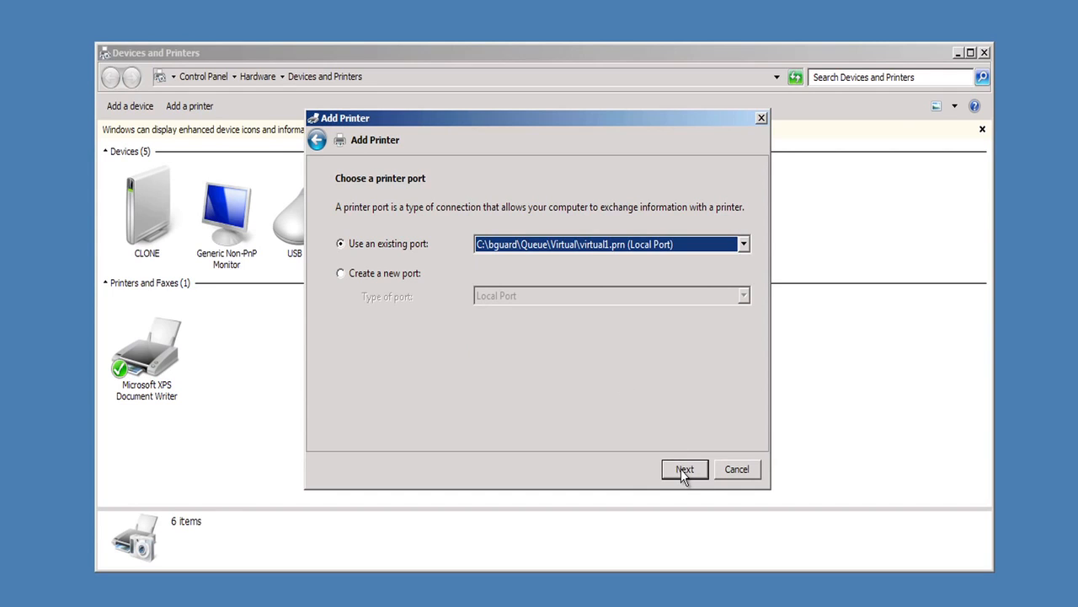
- Accept the existing virtual1.prn local port and load the BR9460_2 driver file from drivers\BC BRScript on the vmfolder (F:) drive
click(682, 472)
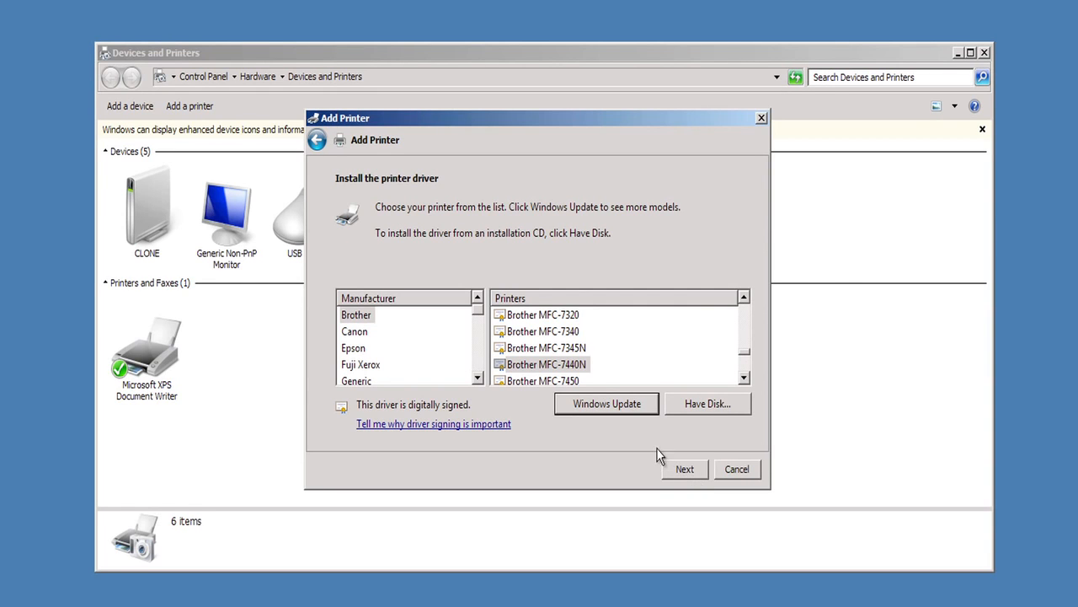
click(700, 406)
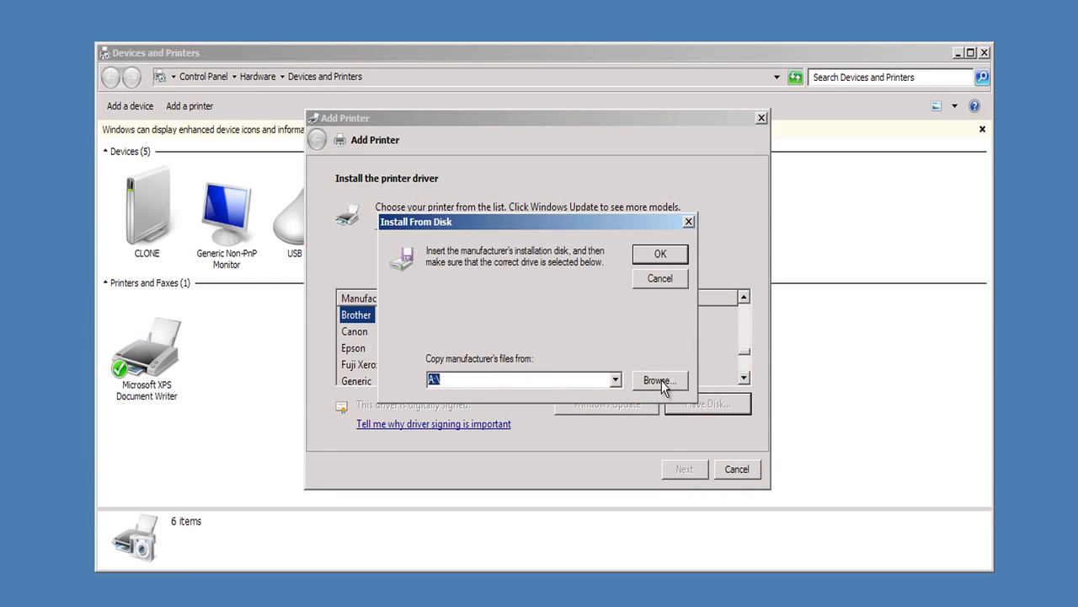
click(662, 380)
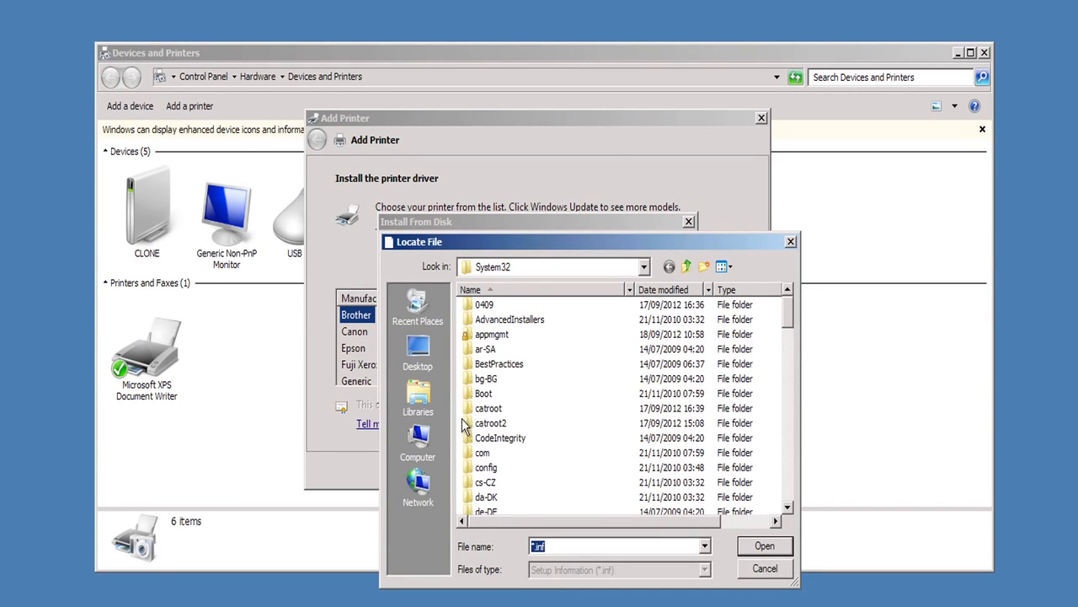
click(416, 445)
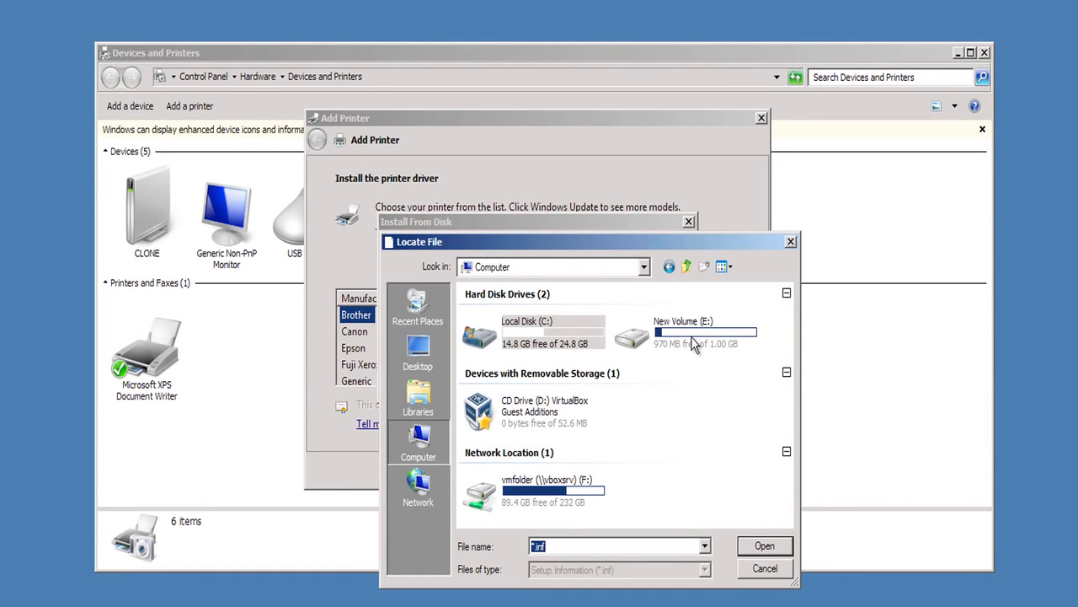
double_click(558, 499)
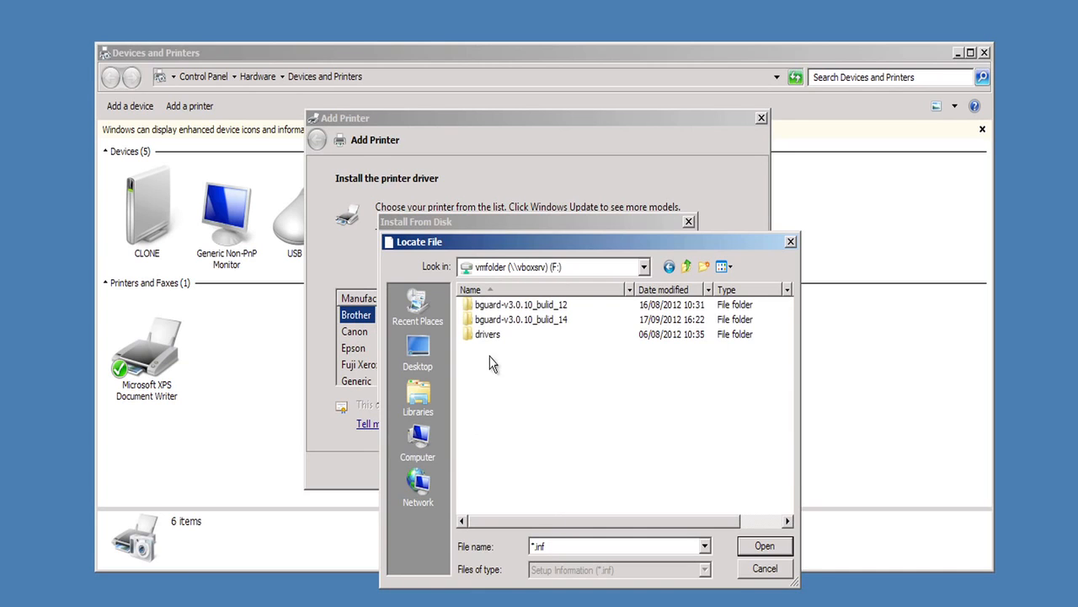
double_click(486, 332)
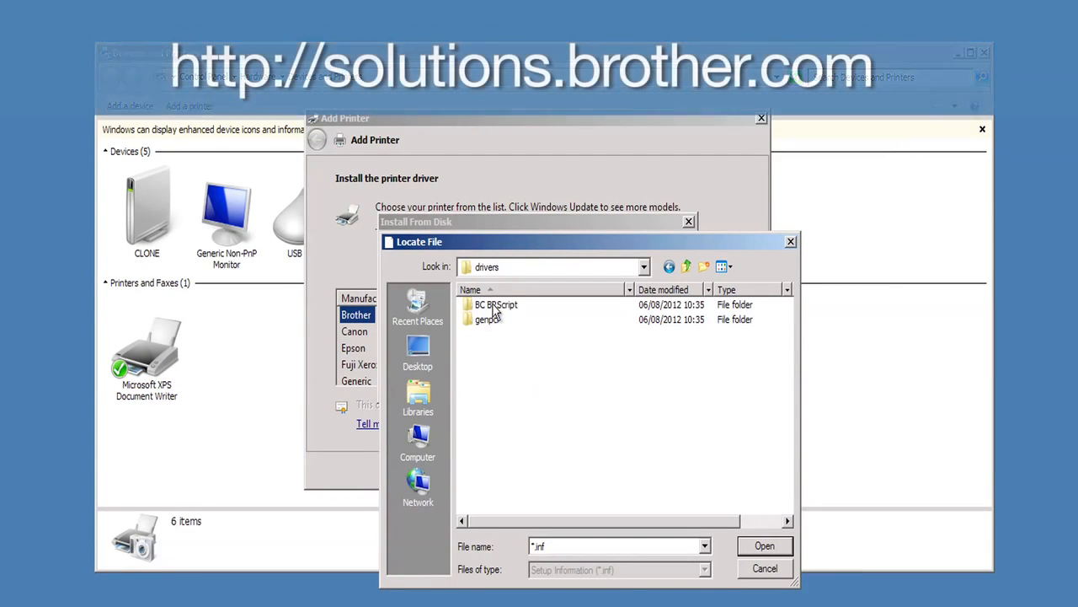
click(495, 309)
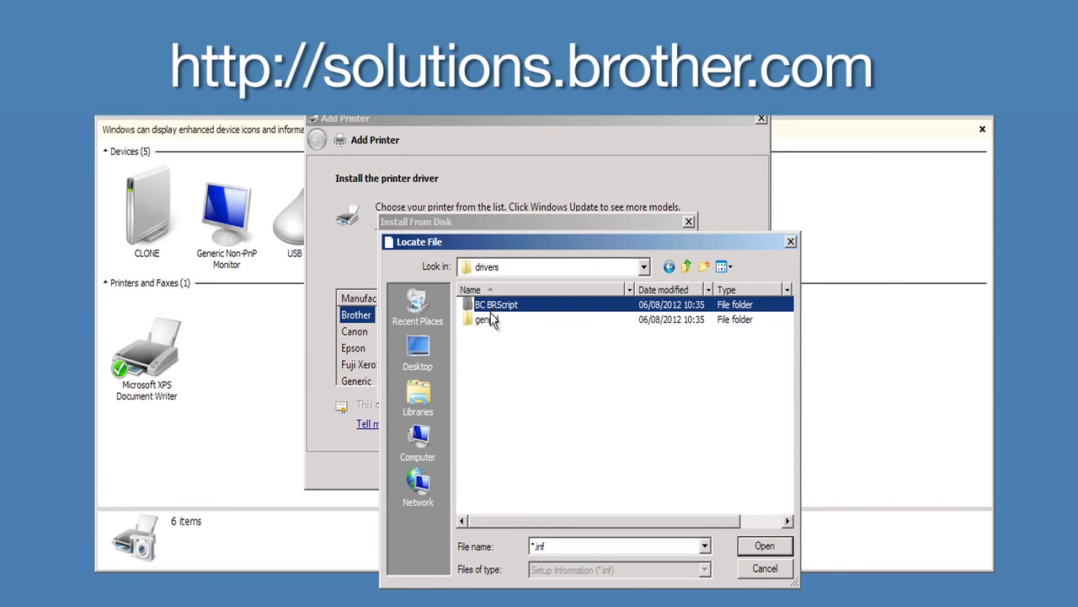
double_click(494, 308)
double_click(493, 306)
click(493, 306)
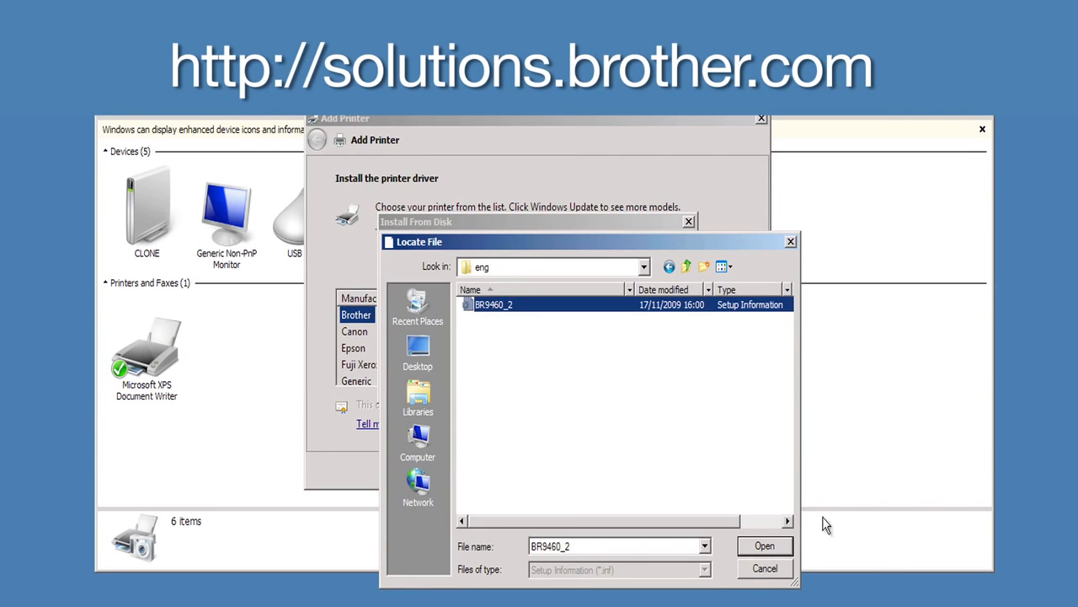
click(765, 545)
click(660, 255)
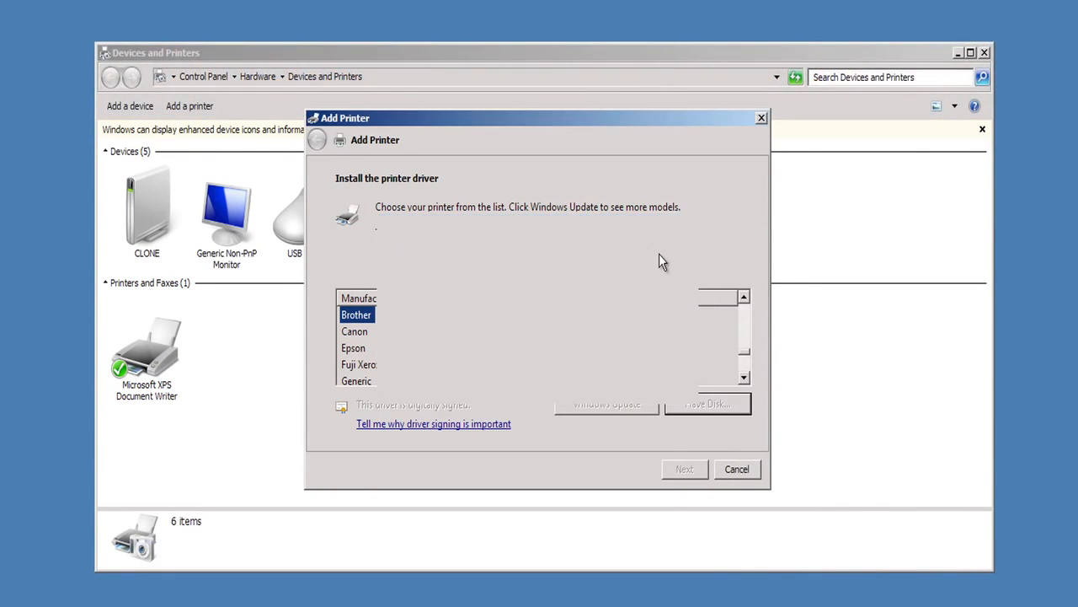
- Choose the Brother MFC-9970CDW BR-Script3 driver from the loaded printer models
drag(743, 320, 743, 347)
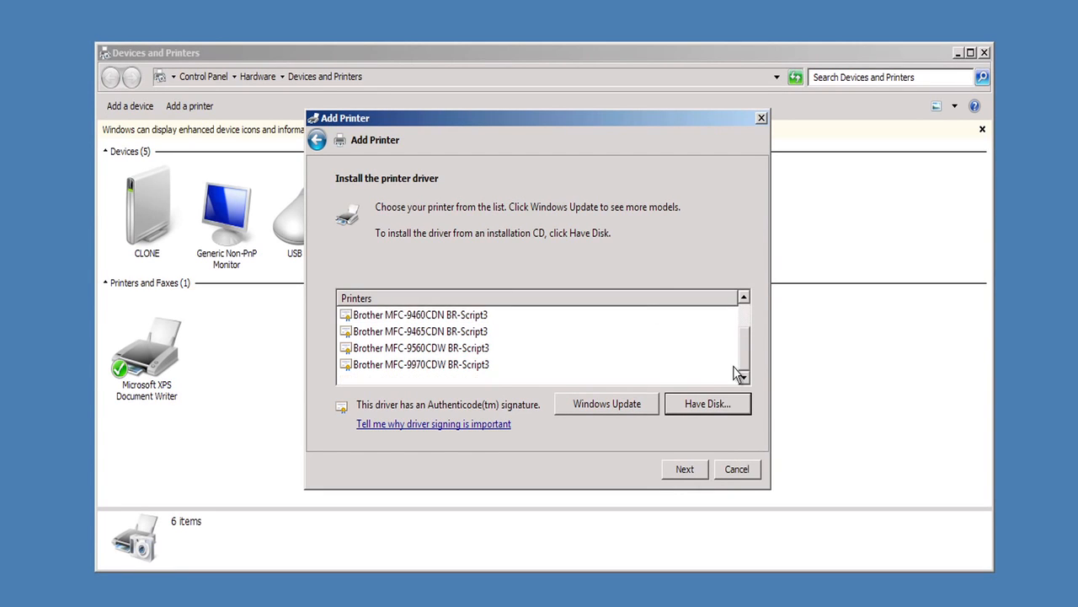
click(429, 366)
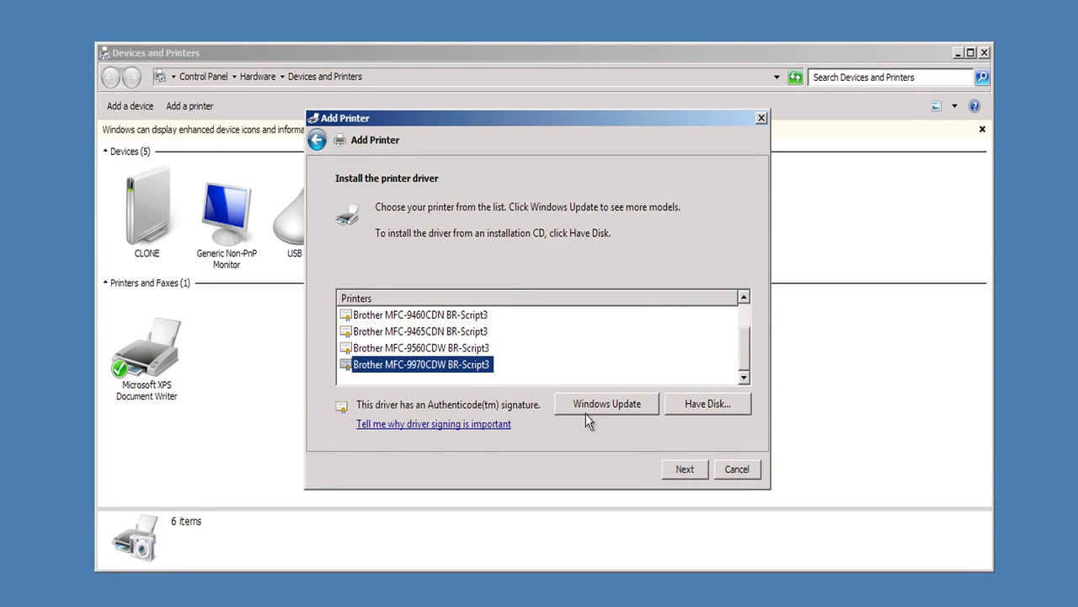
click(689, 470)
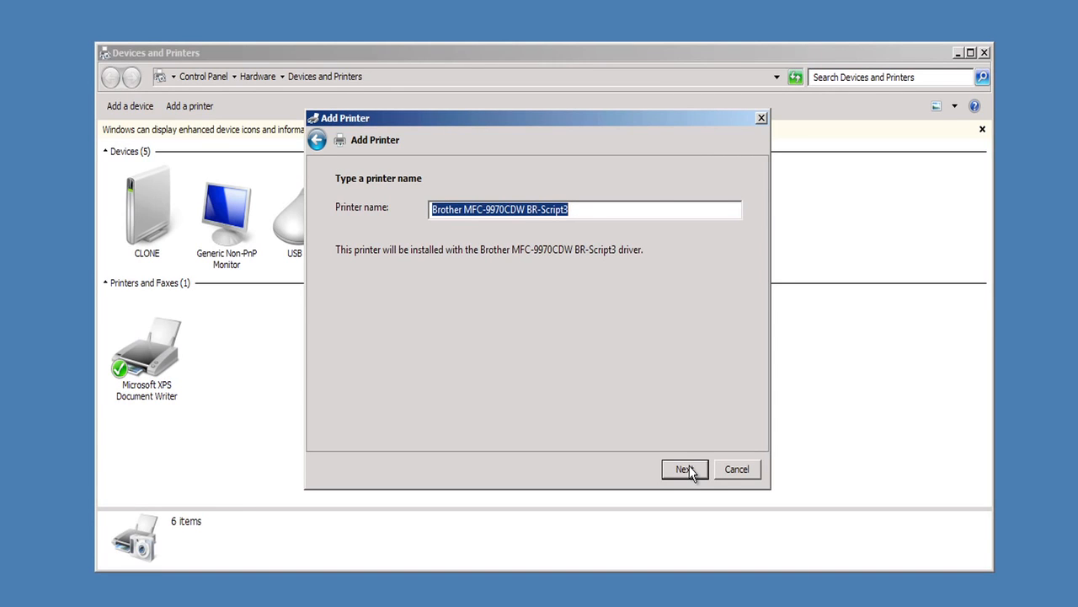
- Name the printer "virtual" and allow the Brother Industries device software to install
text(virtual)
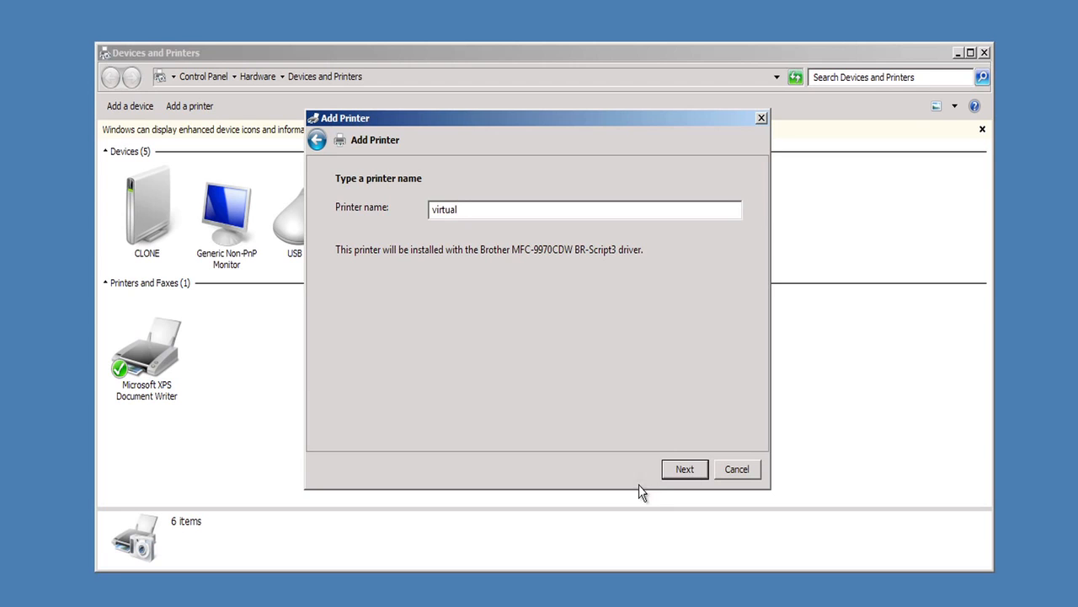
click(680, 463)
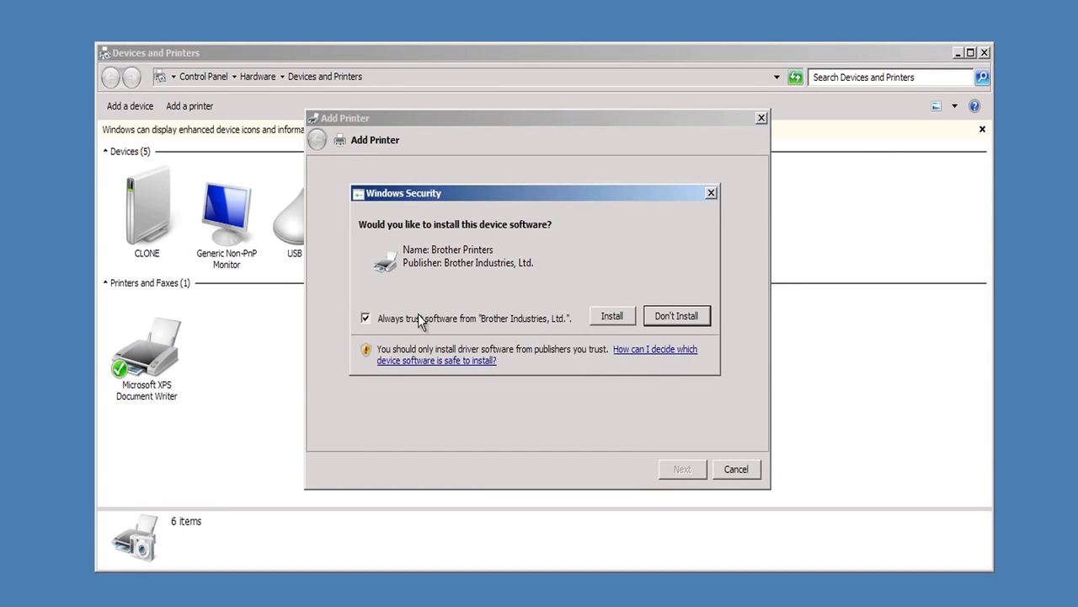
click(613, 316)
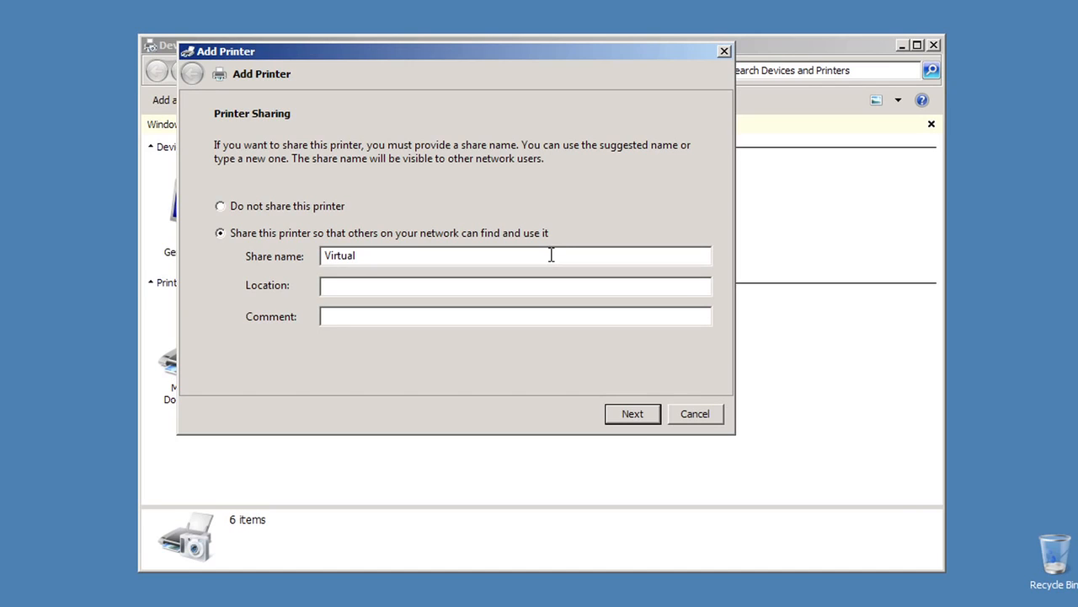
- Share the Virtual printer with location "Lab" and comment "Test Printer", and finish adding it
click(353, 287)
text(Lab)
key(Tab)
text(Test Printer)
click(624, 417)
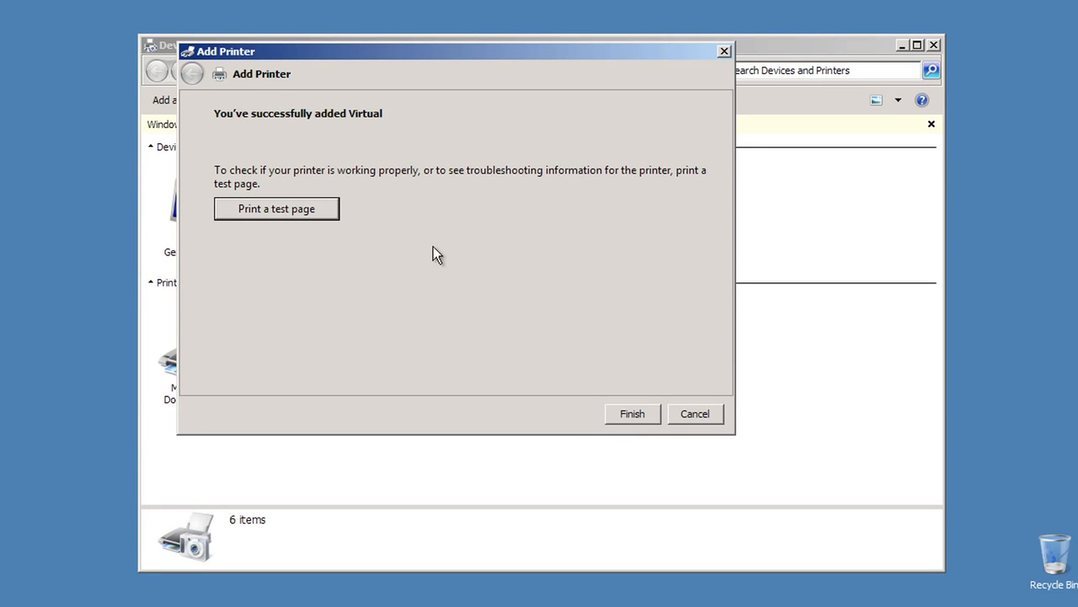
click(633, 414)
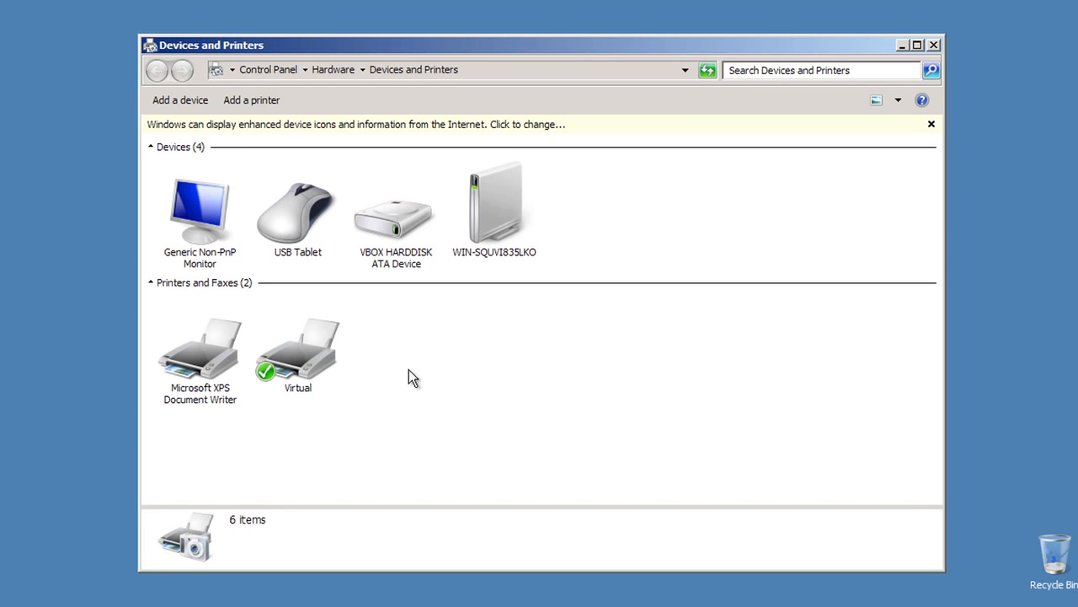
- Start adding another local printer on a new Standard TCP/IP Port with the IP address 192.168.1.24
click(252, 101)
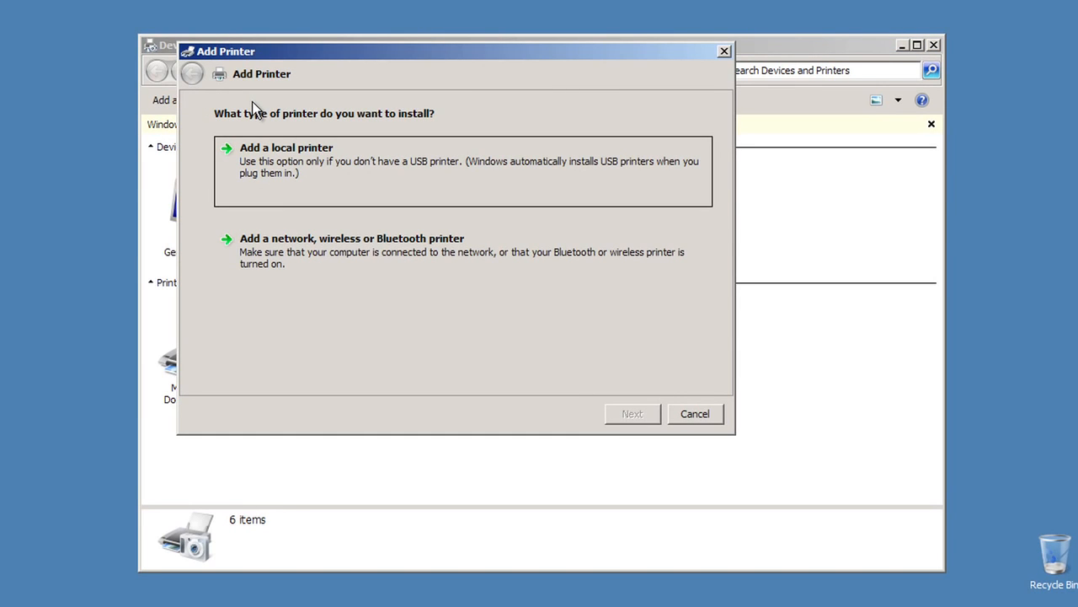
click(285, 160)
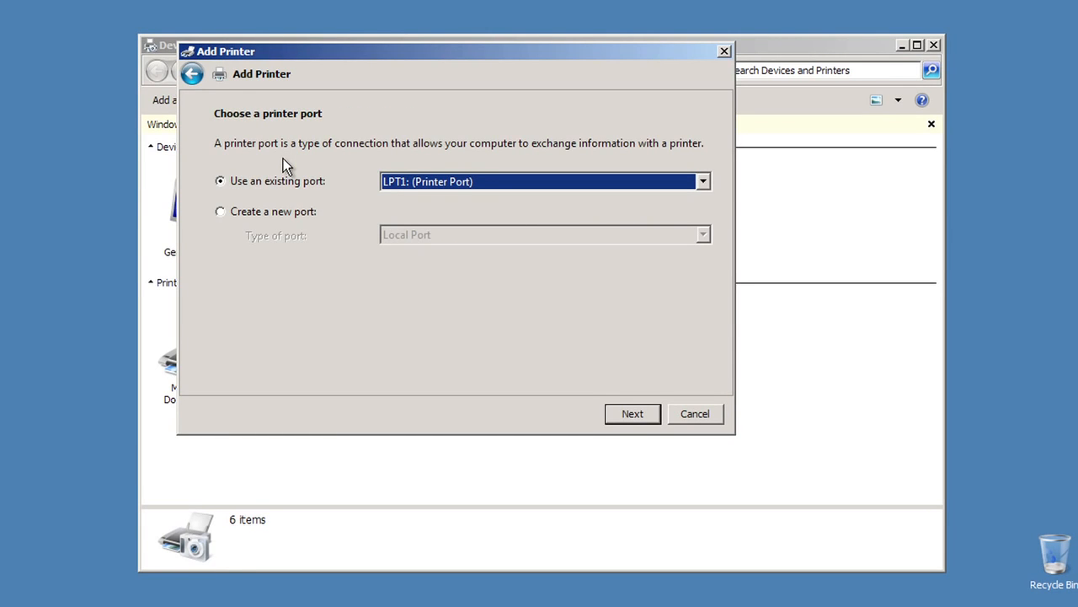
click(274, 212)
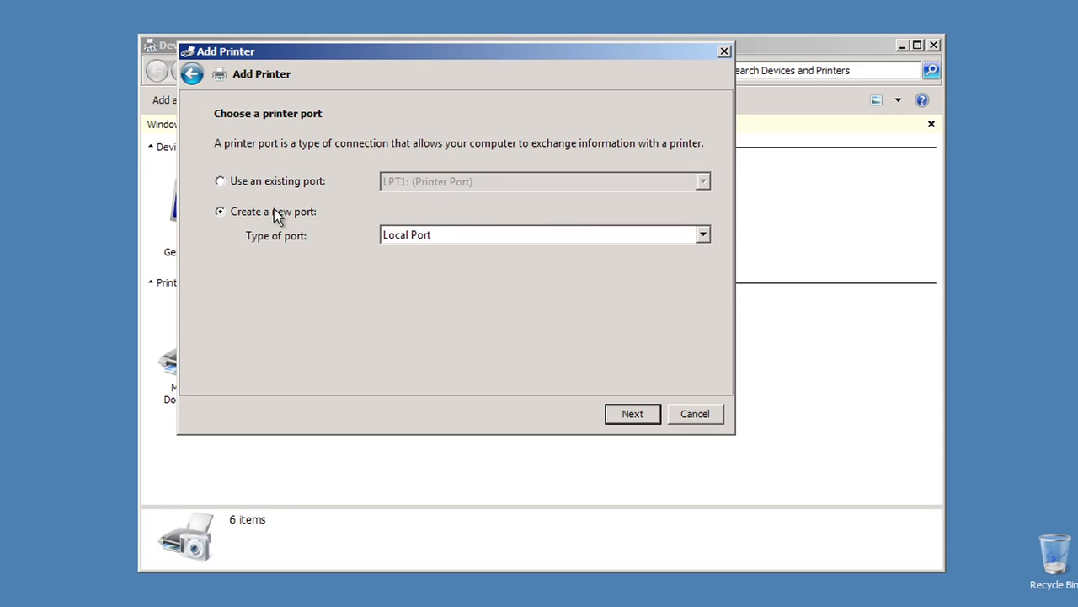
click(702, 239)
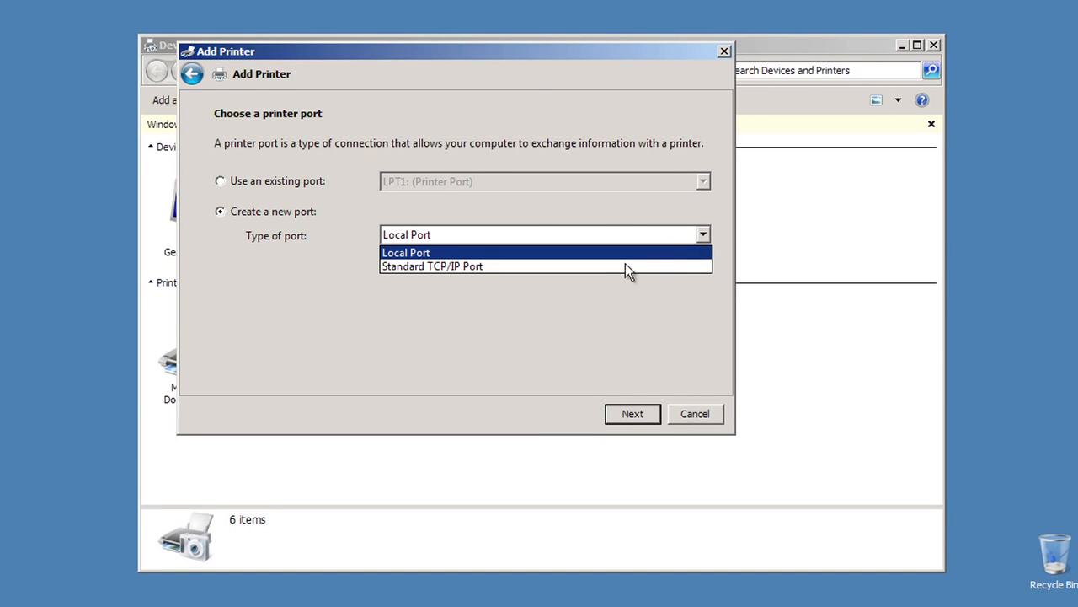
click(583, 265)
click(632, 412)
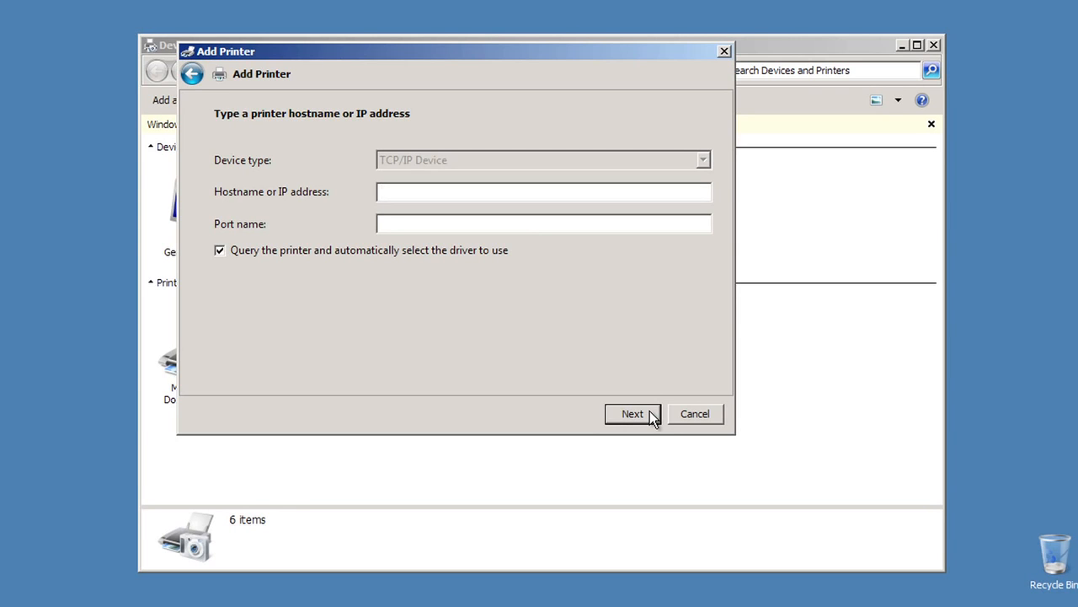
text(192.168.1.24)
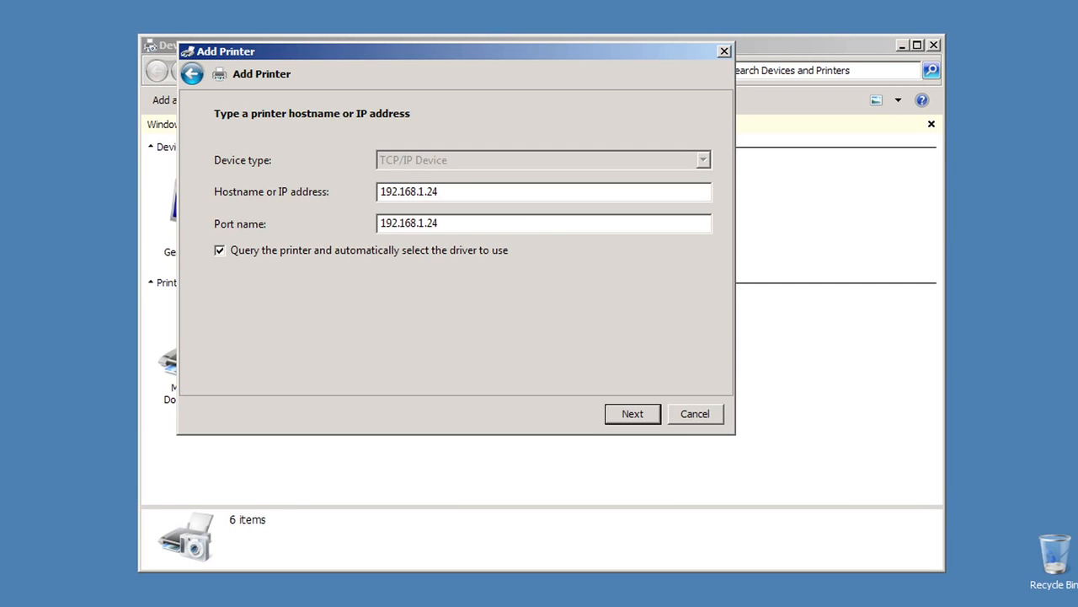
click(634, 414)
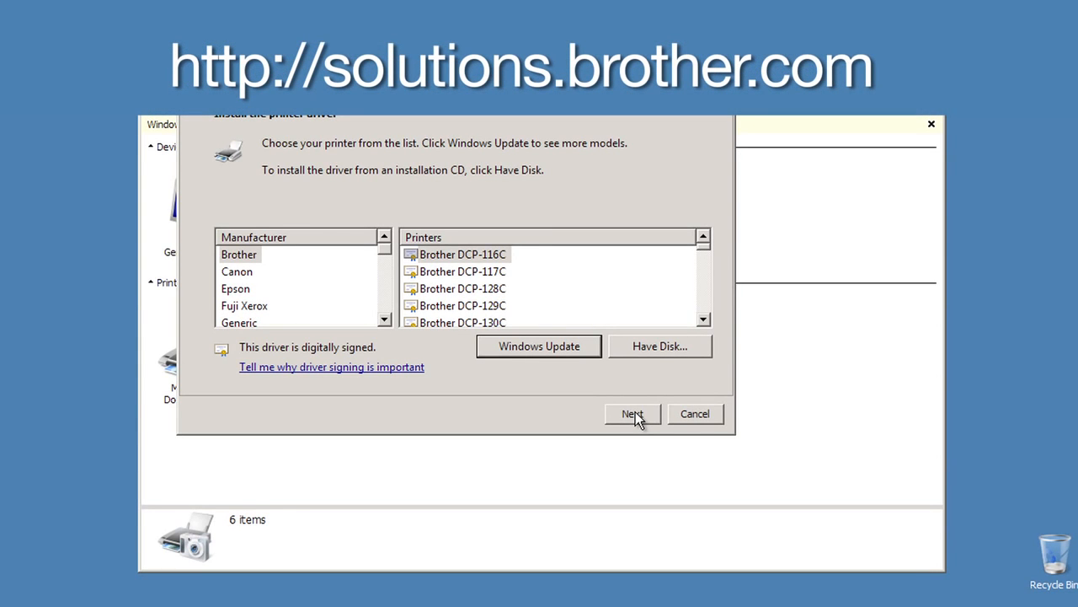
- Load the driver from the genpcl folder inside the desktop's drivers folder and accept the Brother PCL5e Driver
click(655, 345)
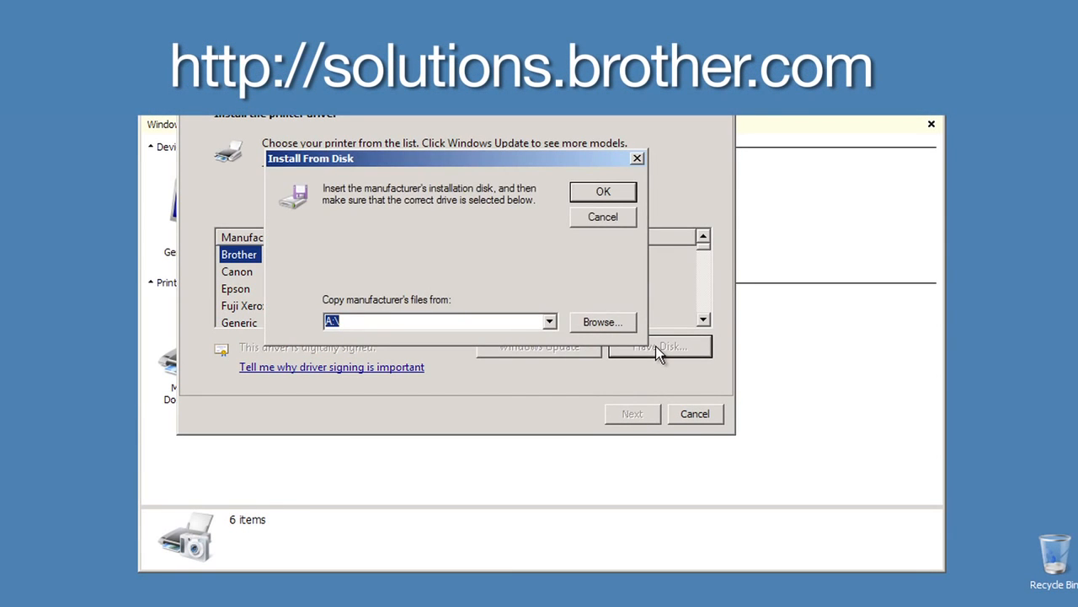
click(613, 321)
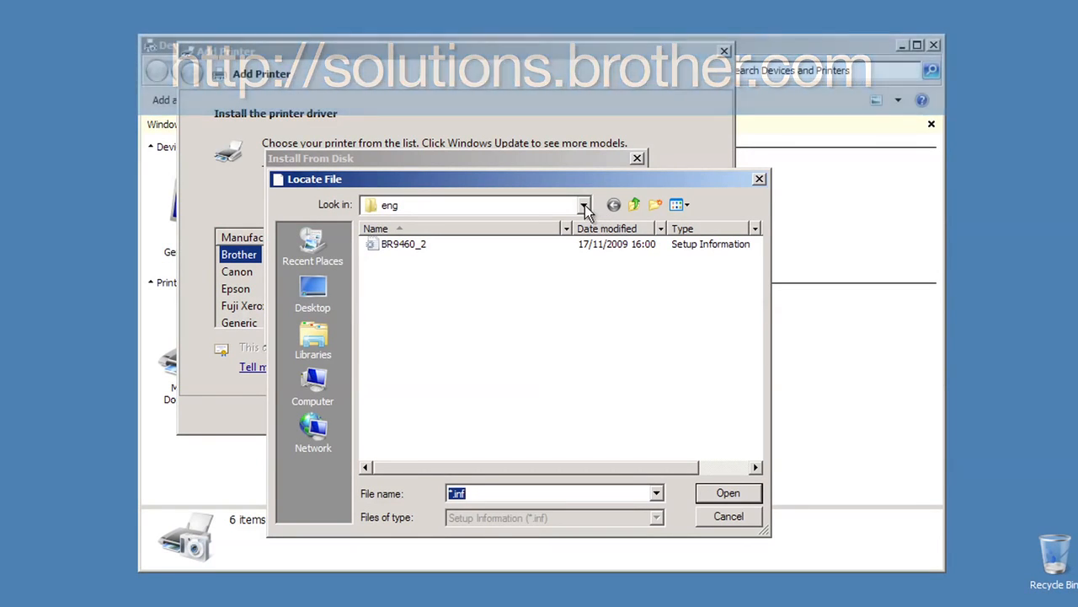
click(584, 204)
click(410, 365)
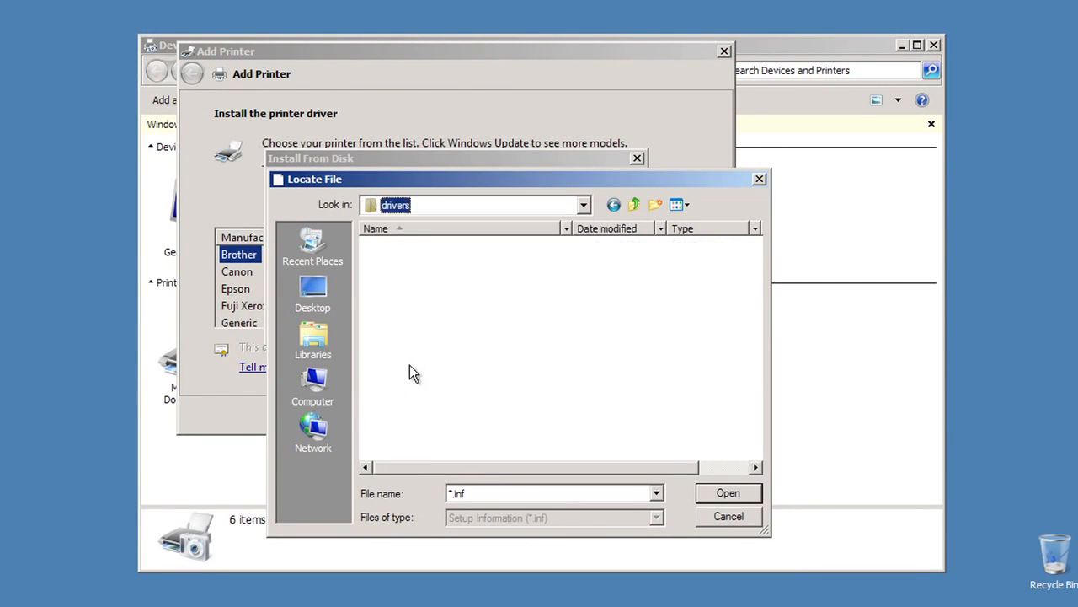
double_click(400, 277)
double_click(389, 246)
click(398, 246)
double_click(398, 246)
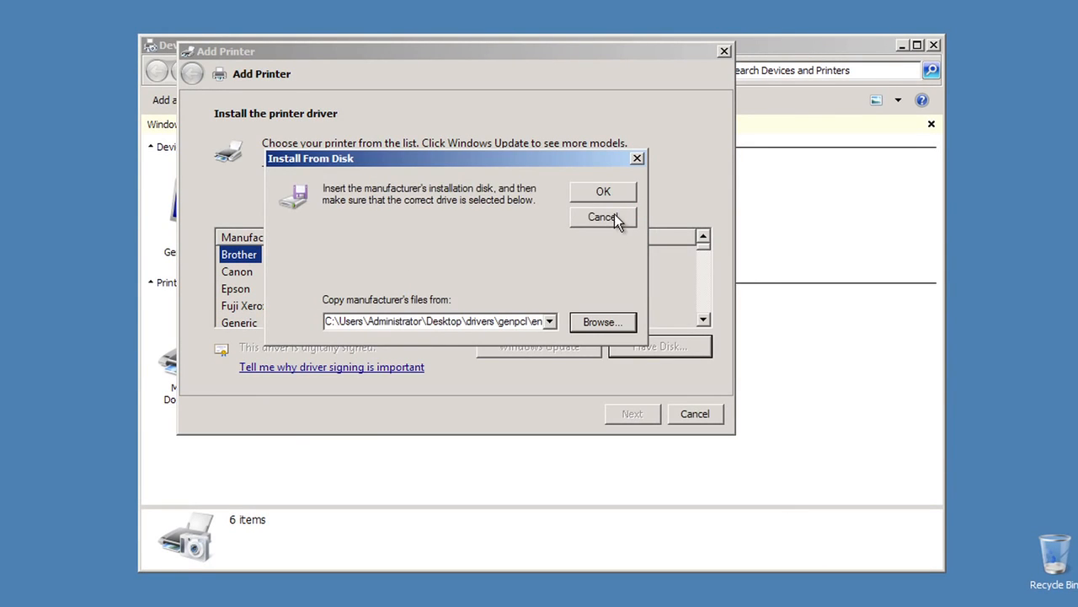
click(604, 192)
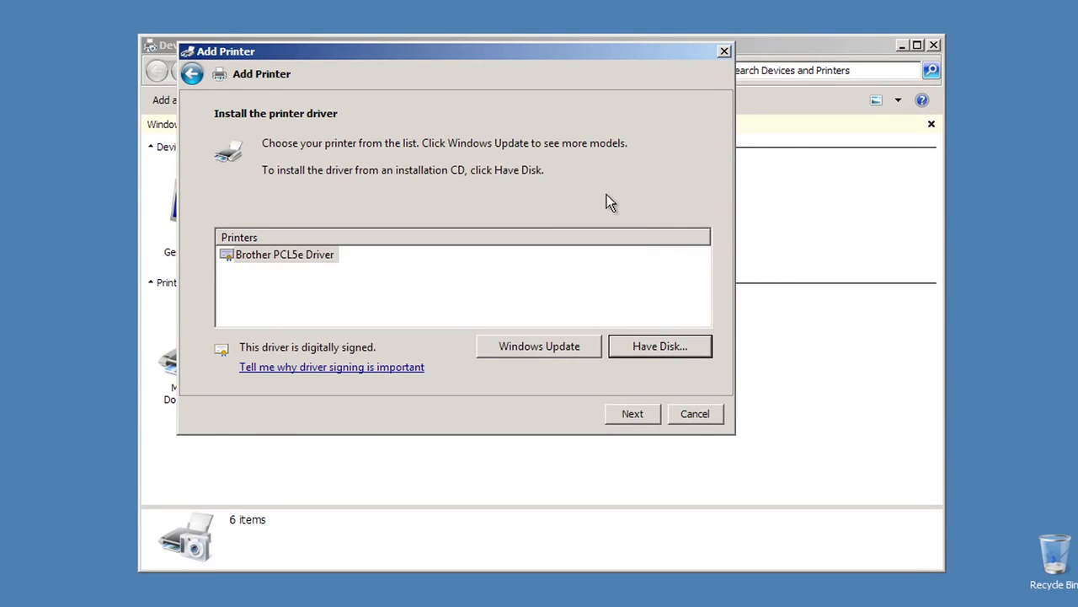
click(633, 414)
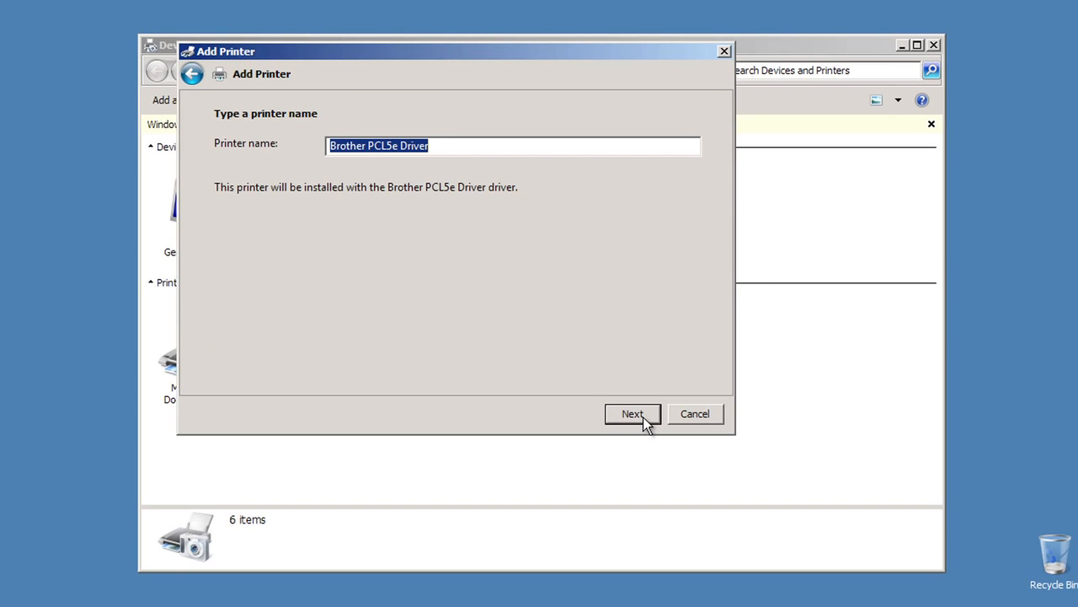
- Name the new TCP/IP printer "Delivery_driver" and install it
text(Dell)
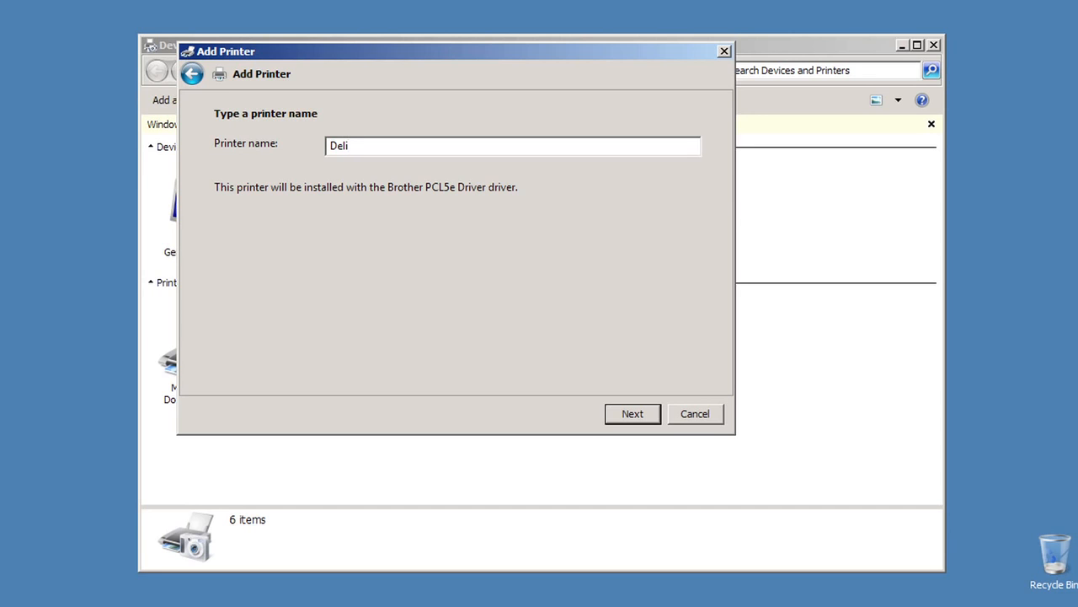
text(very_driver)
click(651, 414)
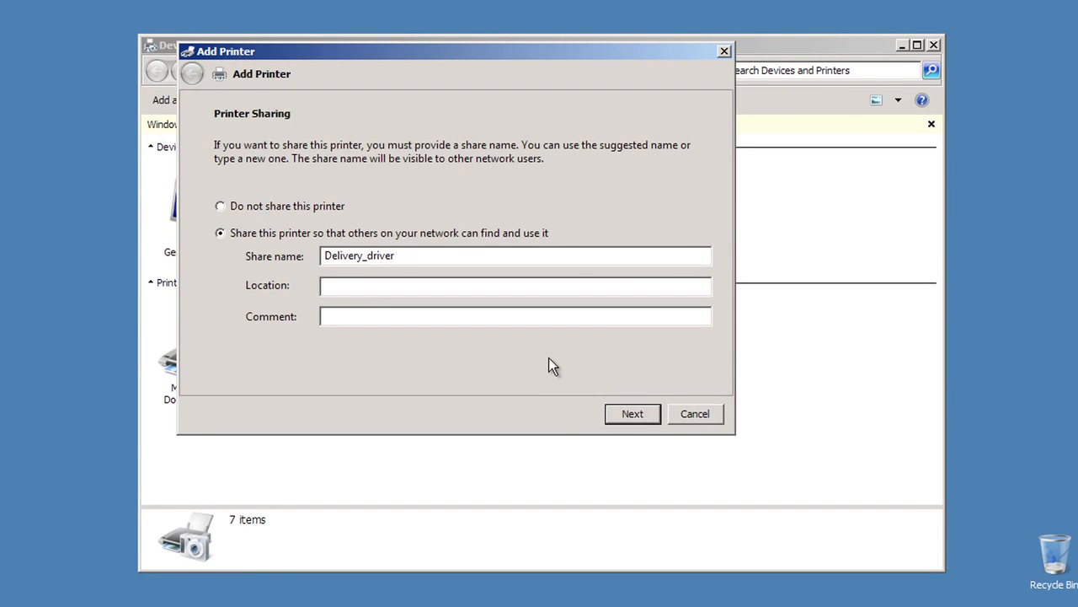
- Leave the Delivery_driver printer unshared and send it a test page
click(330, 208)
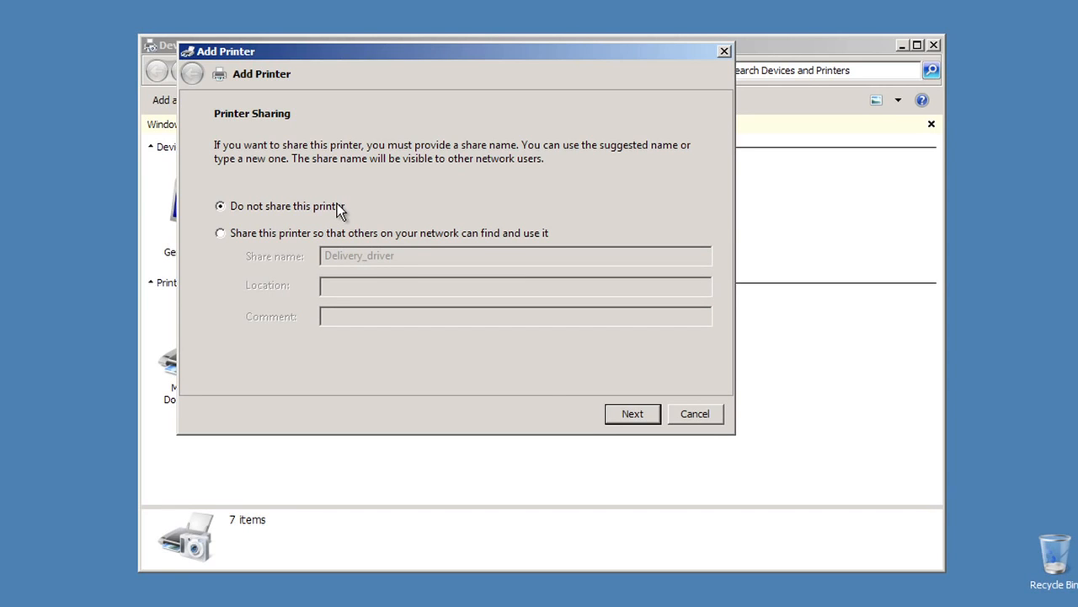
click(637, 418)
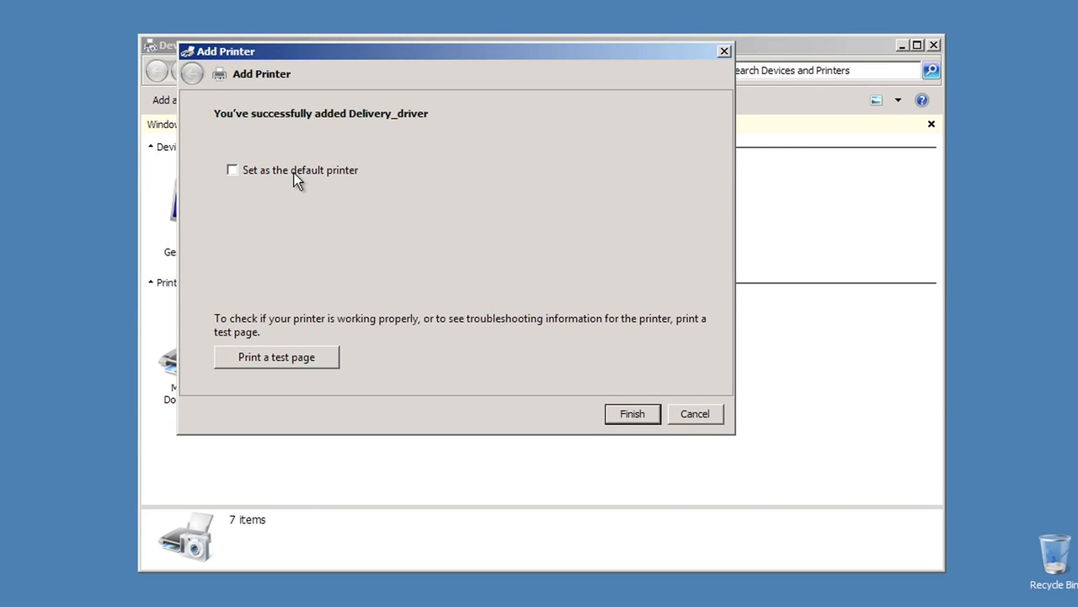
click(316, 356)
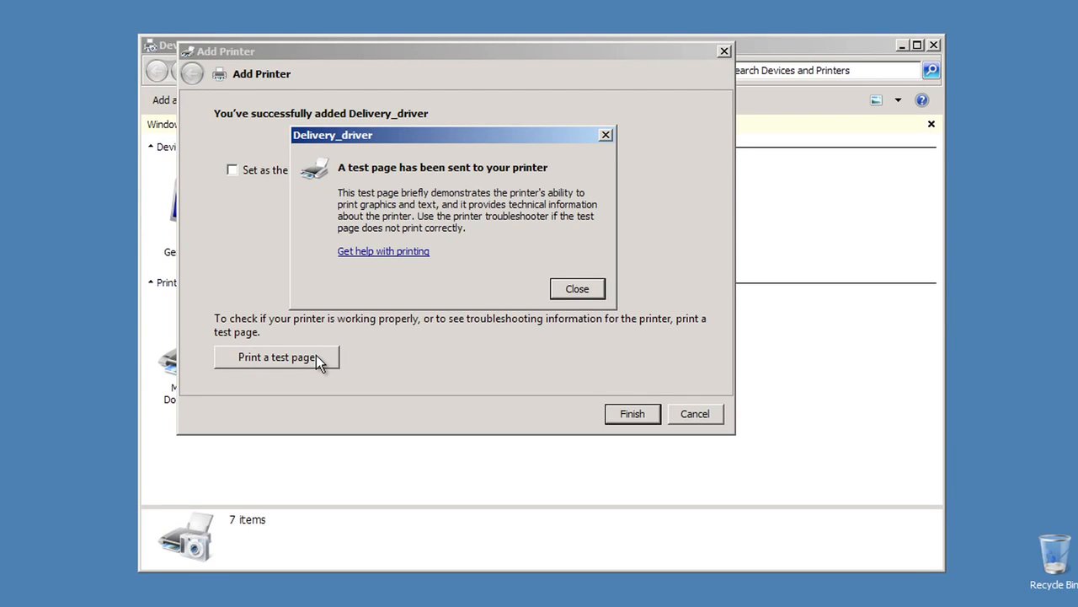
- Dismiss the test page notice, finish adding Delivery_driver and close Devices and Printers
click(583, 290)
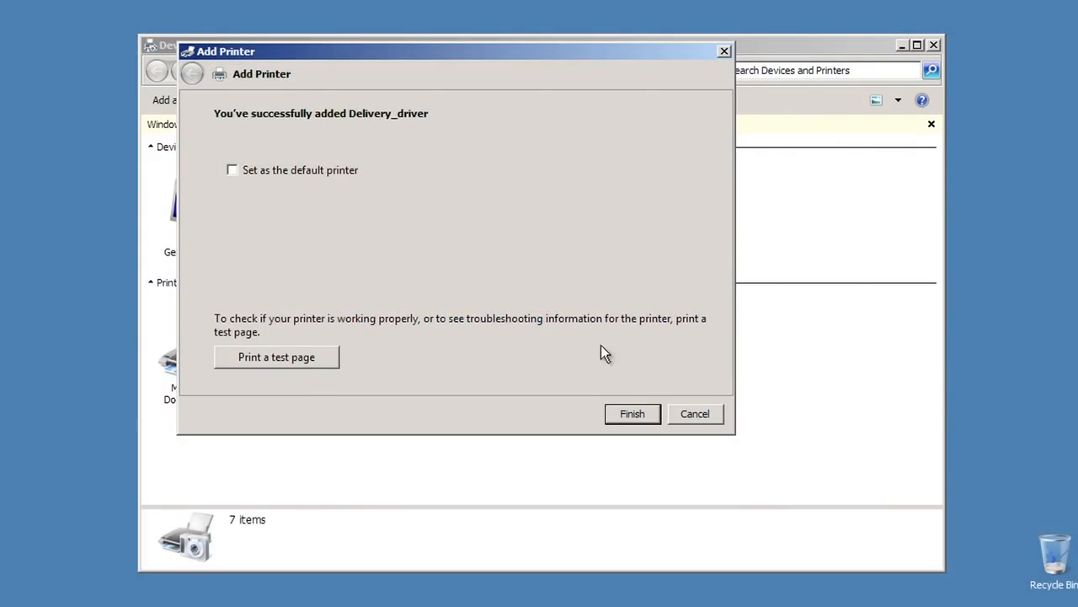
click(631, 413)
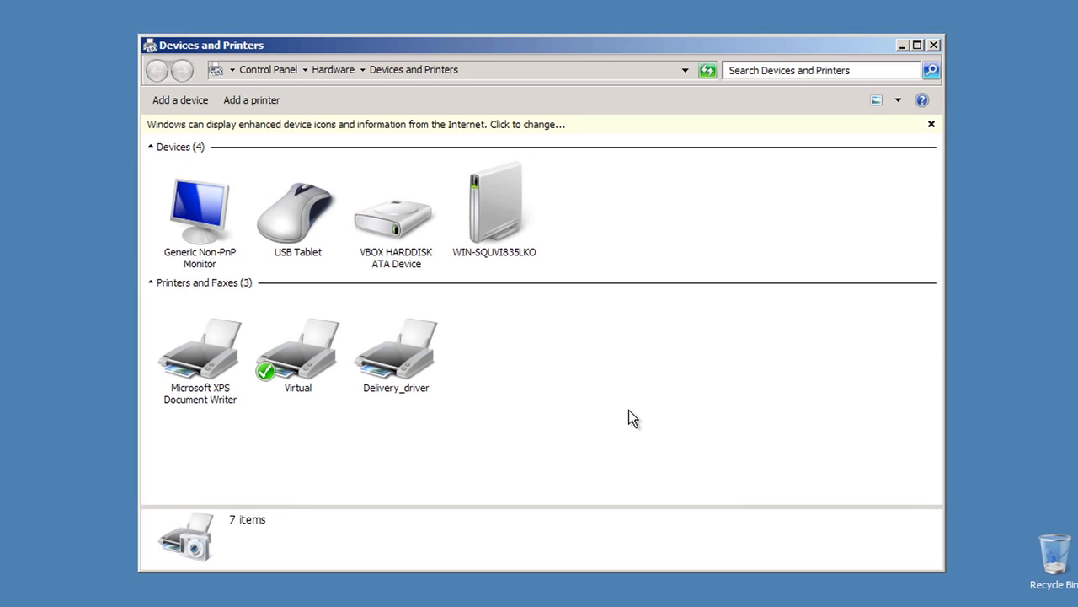
click(933, 44)
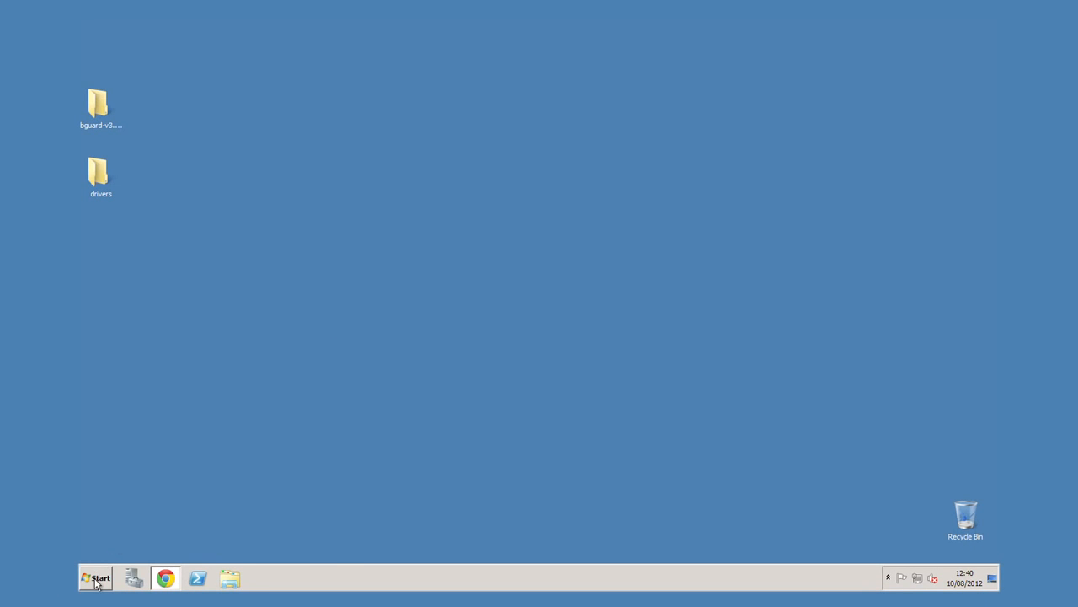
- Open b-guard's BSI Configuration Utility and give Delivery_driver the printer IP address 192.168.1.24 and the type Black White
click(96, 580)
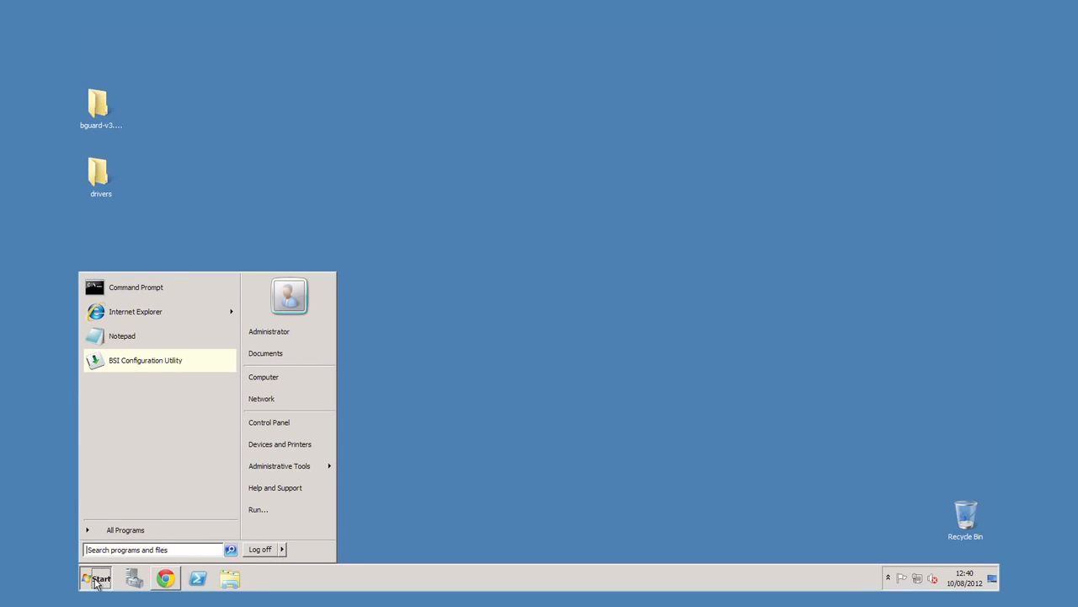
click(129, 533)
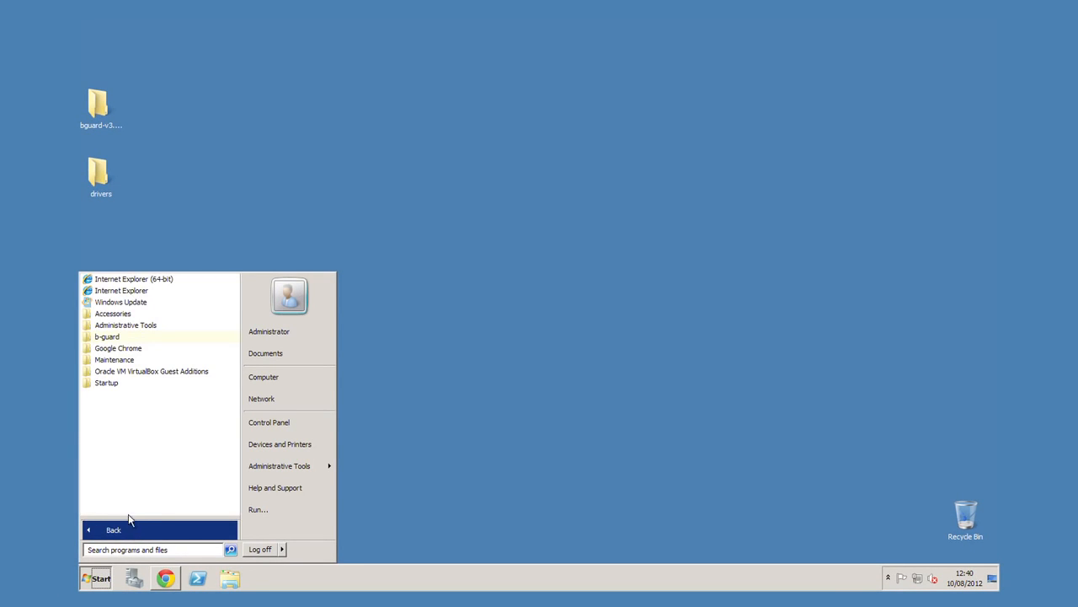
click(105, 340)
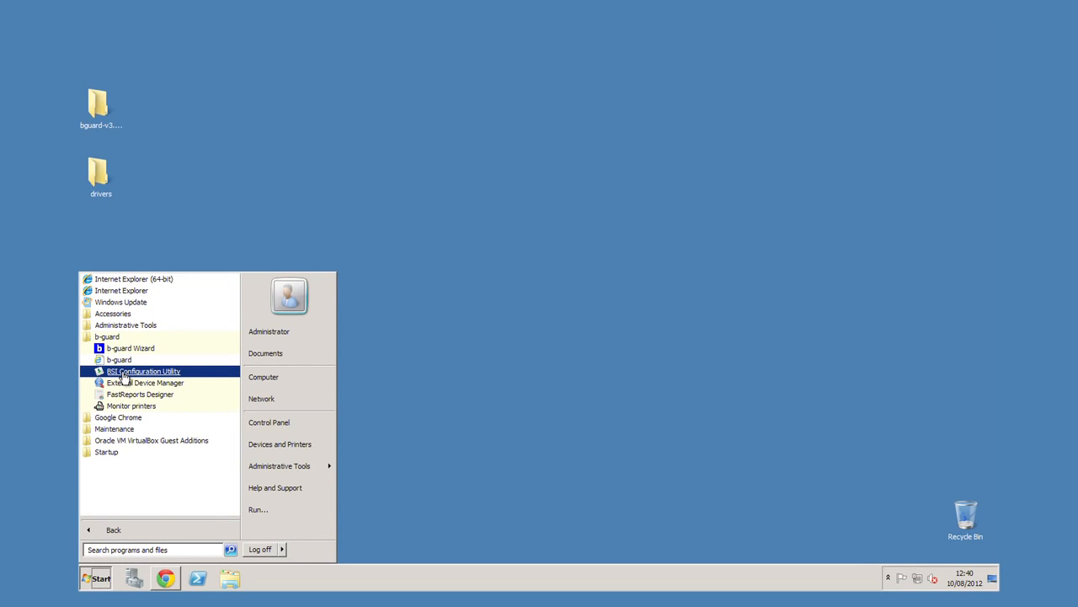
click(124, 375)
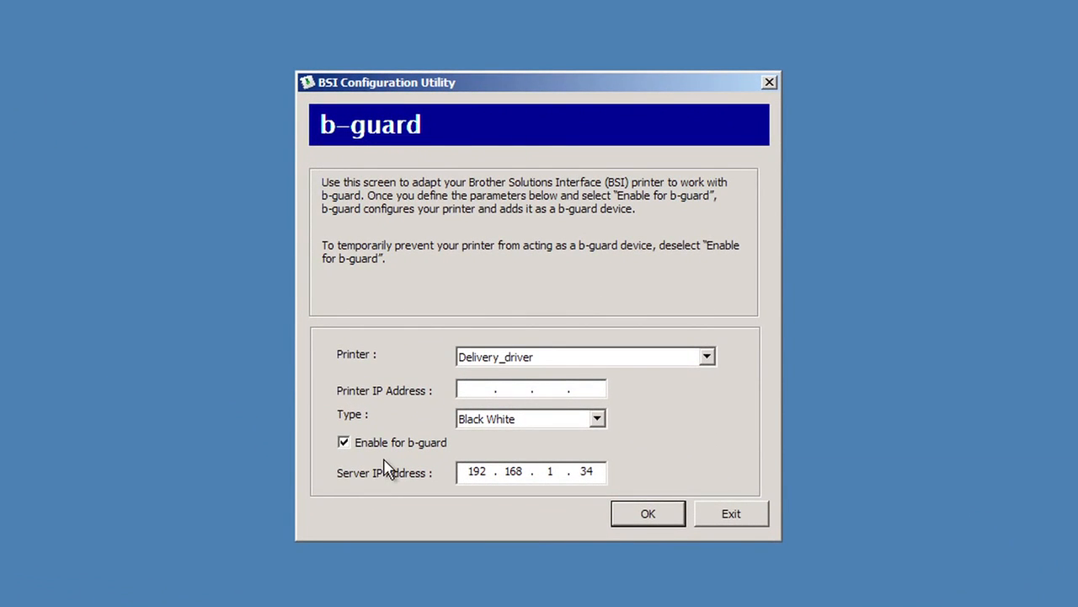
click(476, 391)
text(192 . 168 . 1 . 24)
click(597, 421)
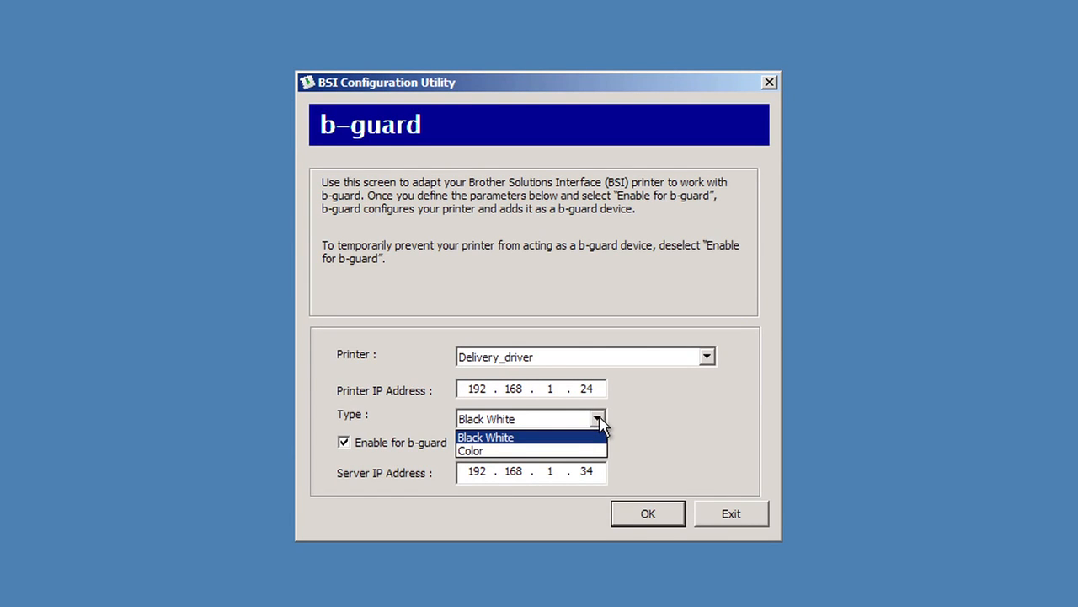
click(518, 438)
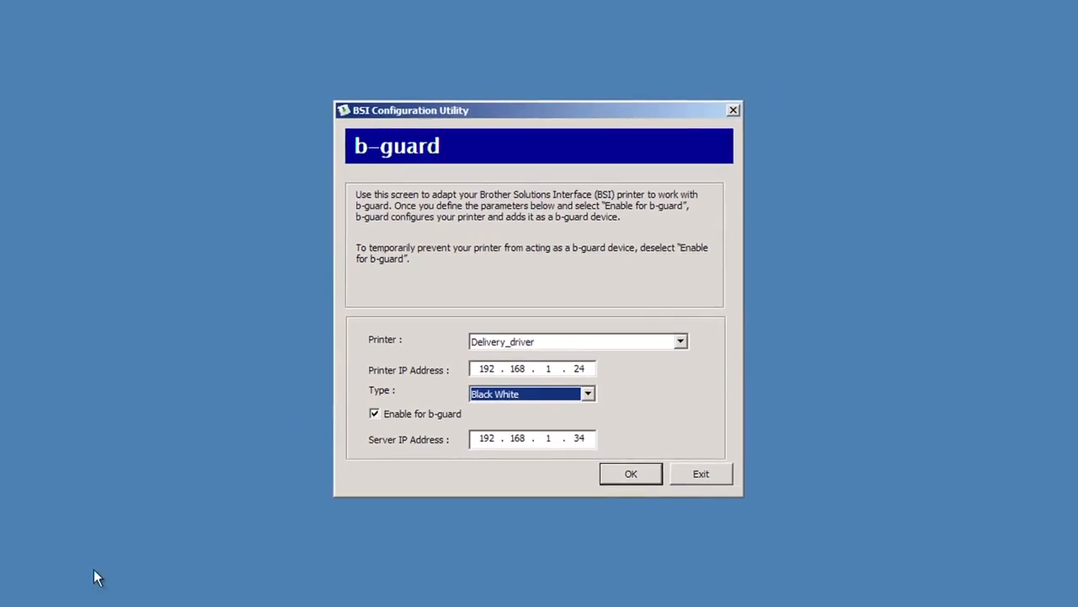
- Run ipconfig in a Command Prompt to check the server's IP address, and close the Command Prompt
click(106, 581)
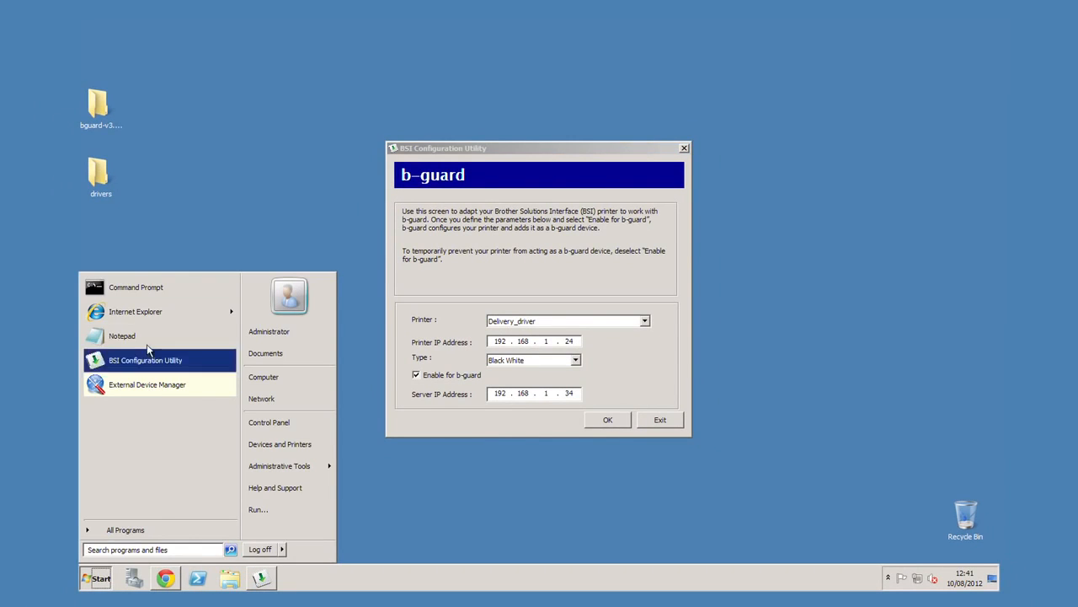
click(141, 294)
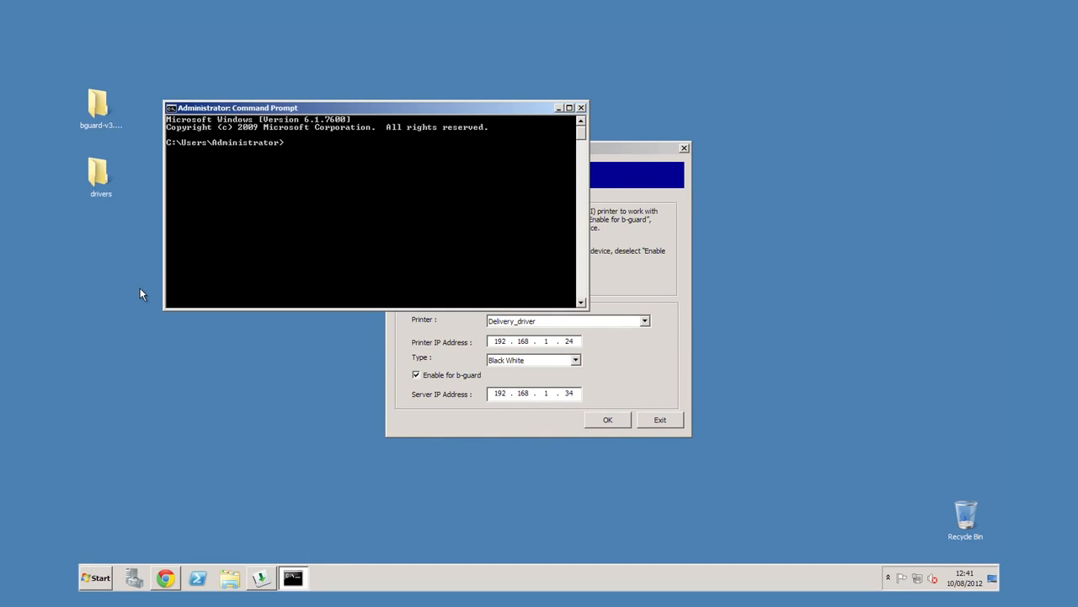
text(ipconfig)
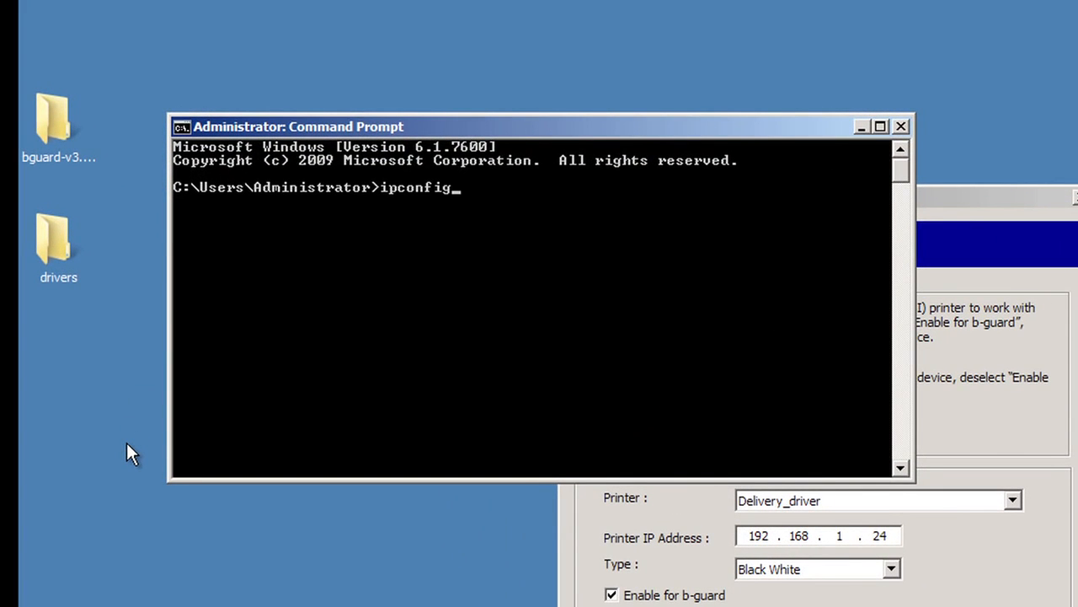
key(Return)
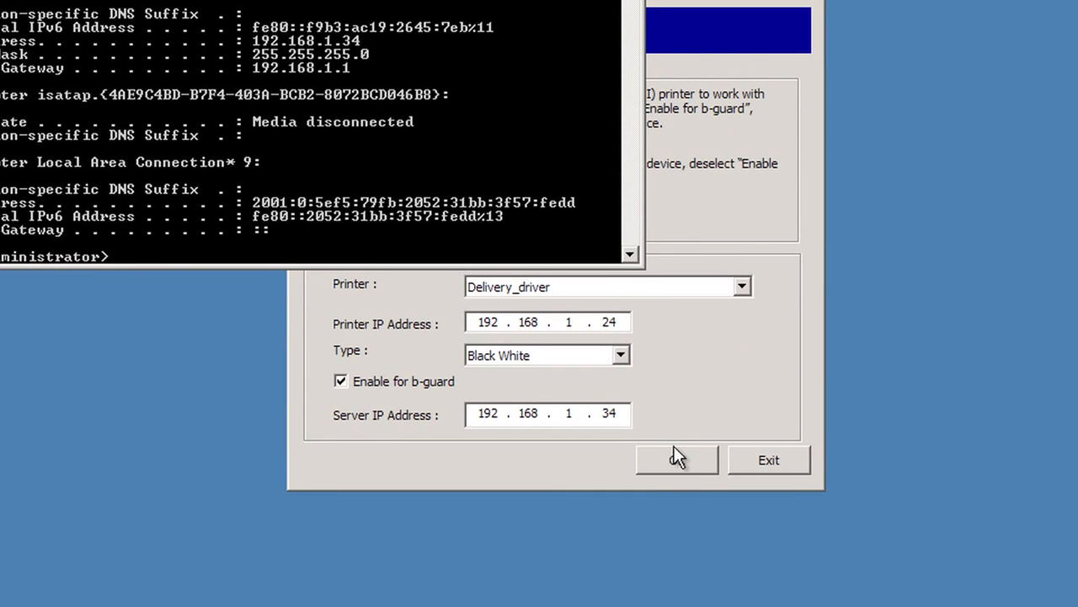
click(630, 0)
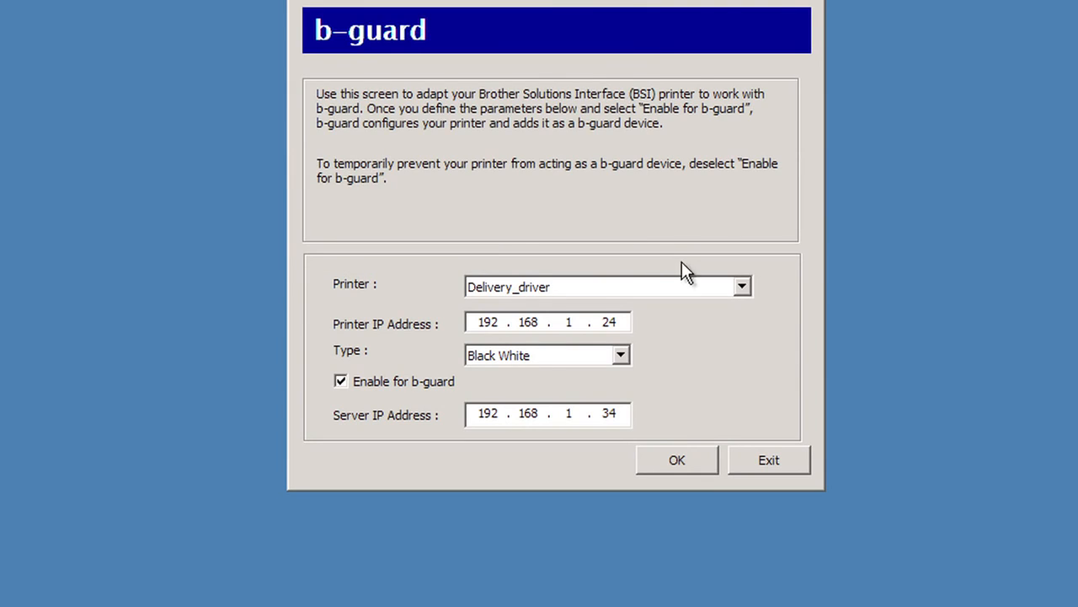
- Apply the b-guard configuration to Delivery_driver and exit the BSI Configuration Utility
click(689, 462)
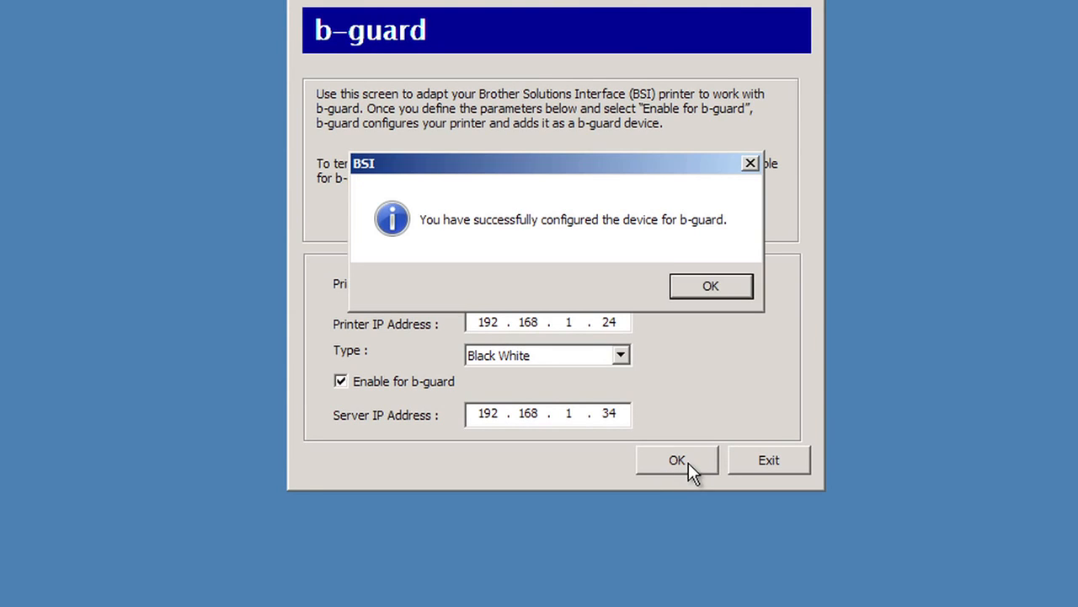
click(710, 286)
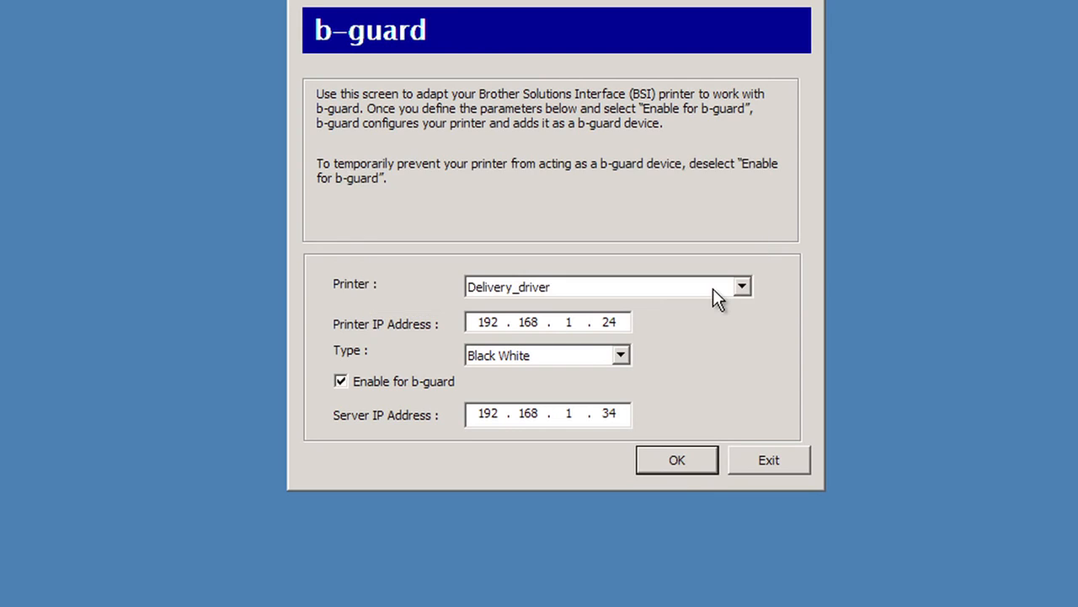
click(767, 461)
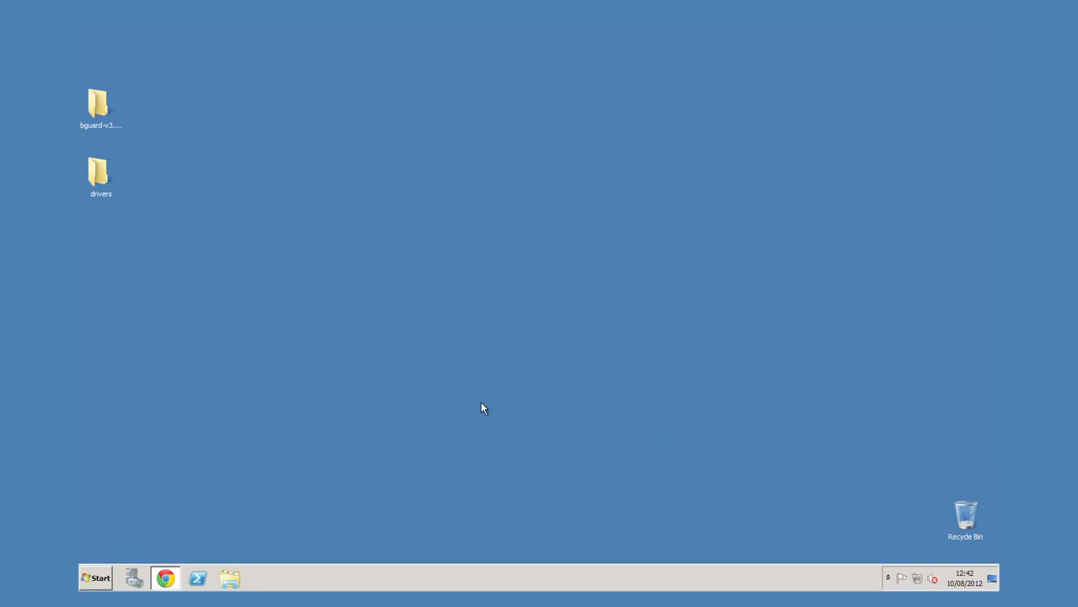
- Switch to Chrome and open the printer's web interface at 192.168.1.24 in a new tab
click(166, 580)
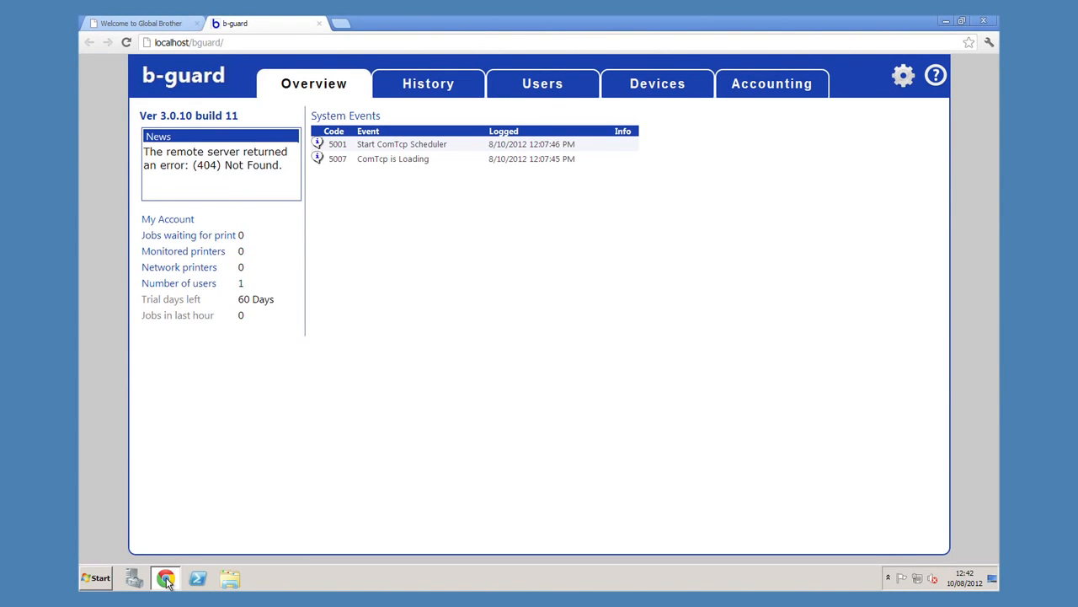
click(341, 24)
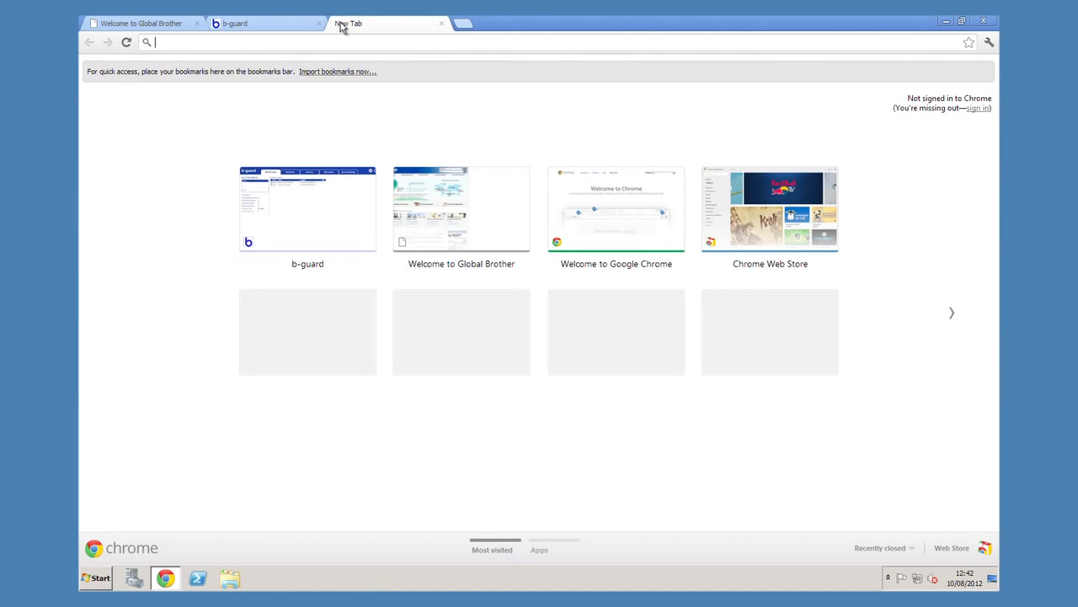
text(192)
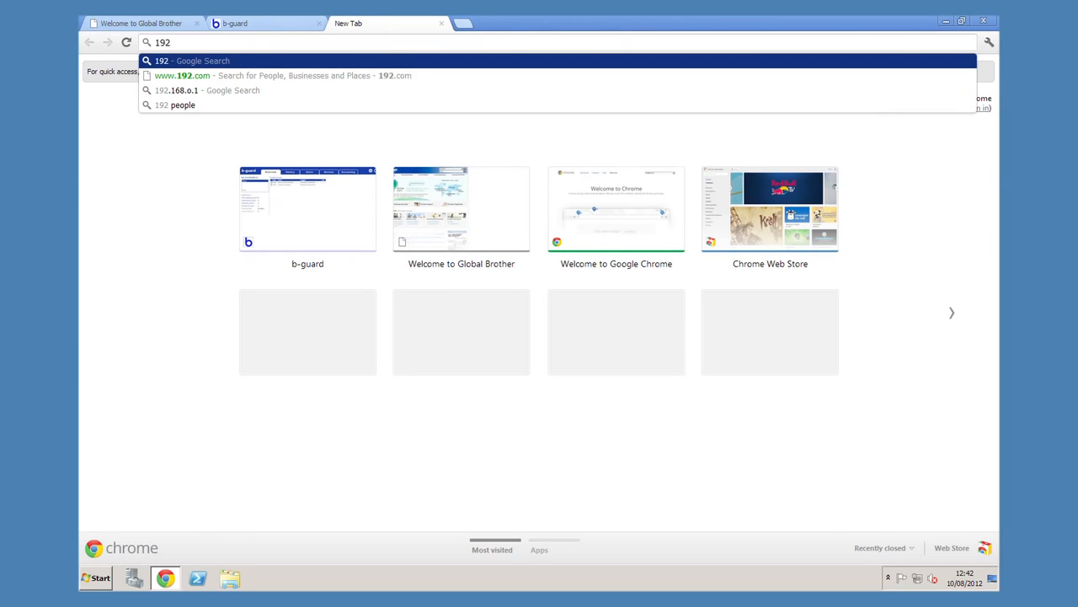
text(.168)
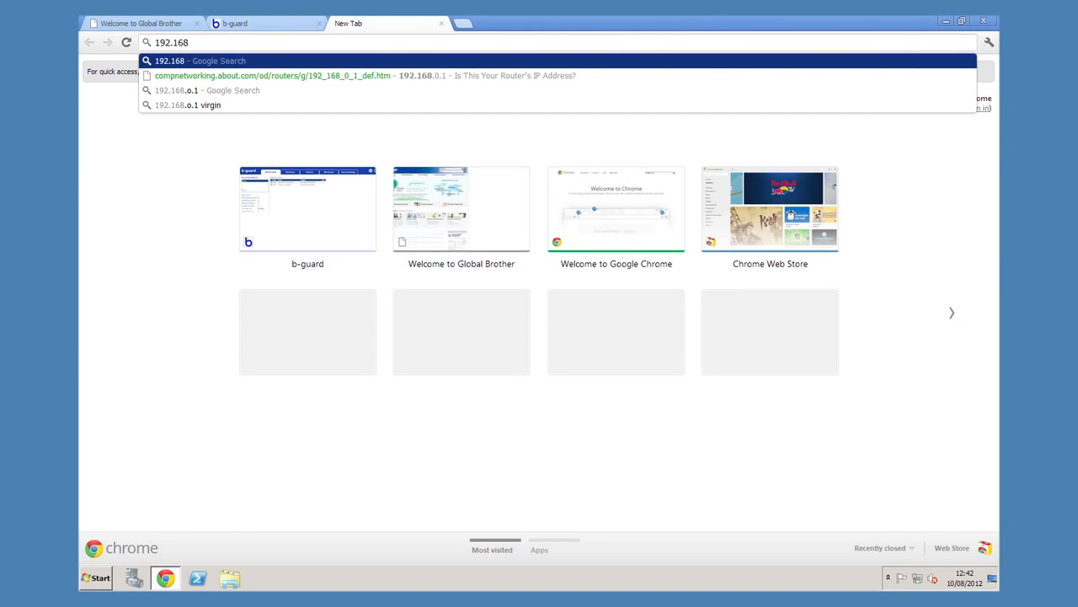
text(.1.24)
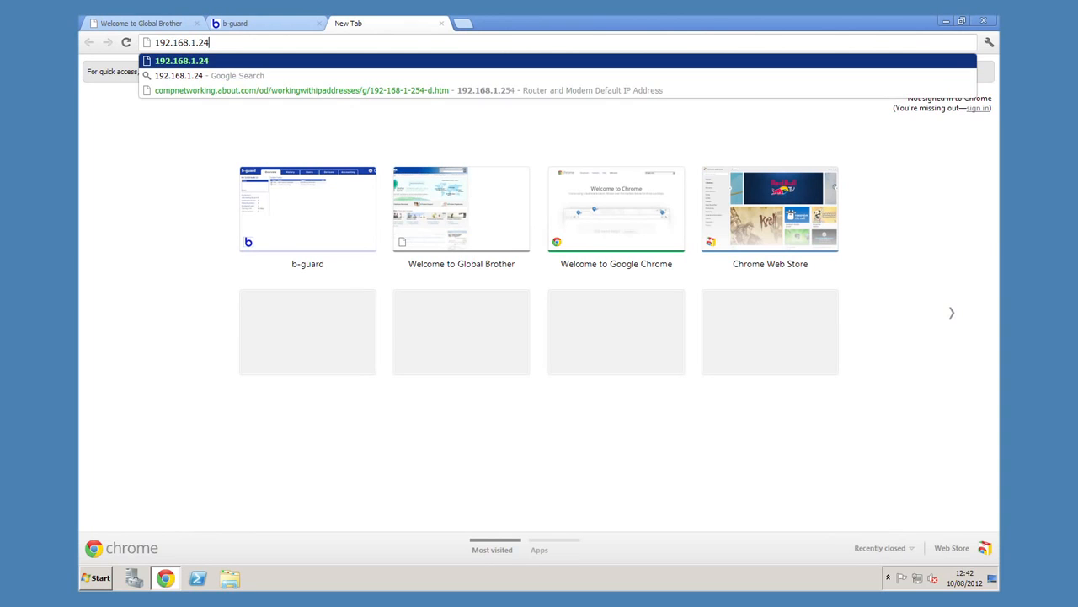
key(Return)
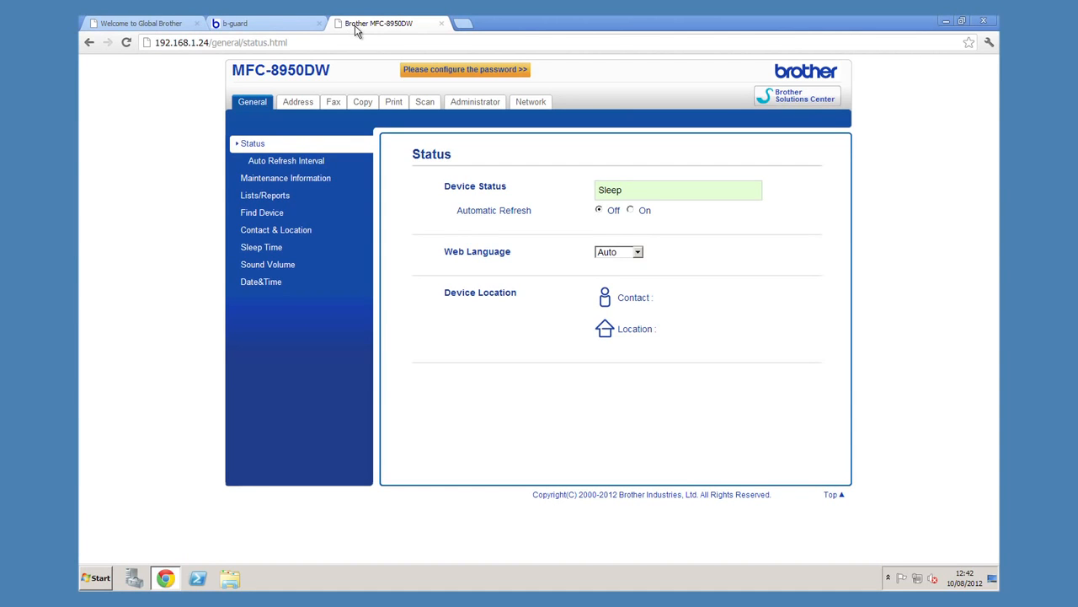
- Enter and confirm a new login password for the printer's web interface and submit it
click(445, 74)
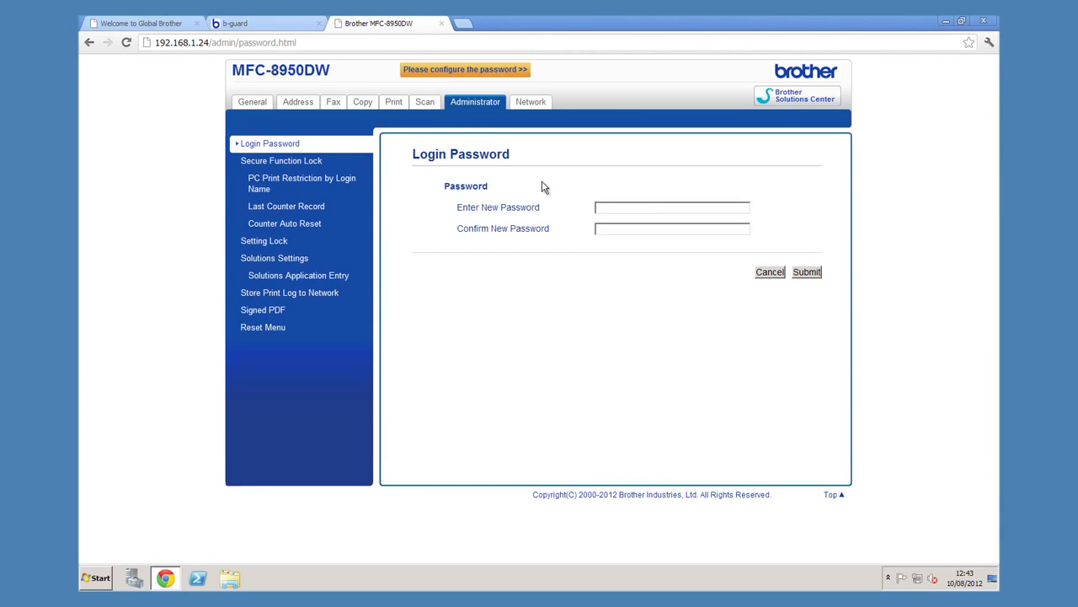
click(608, 209)
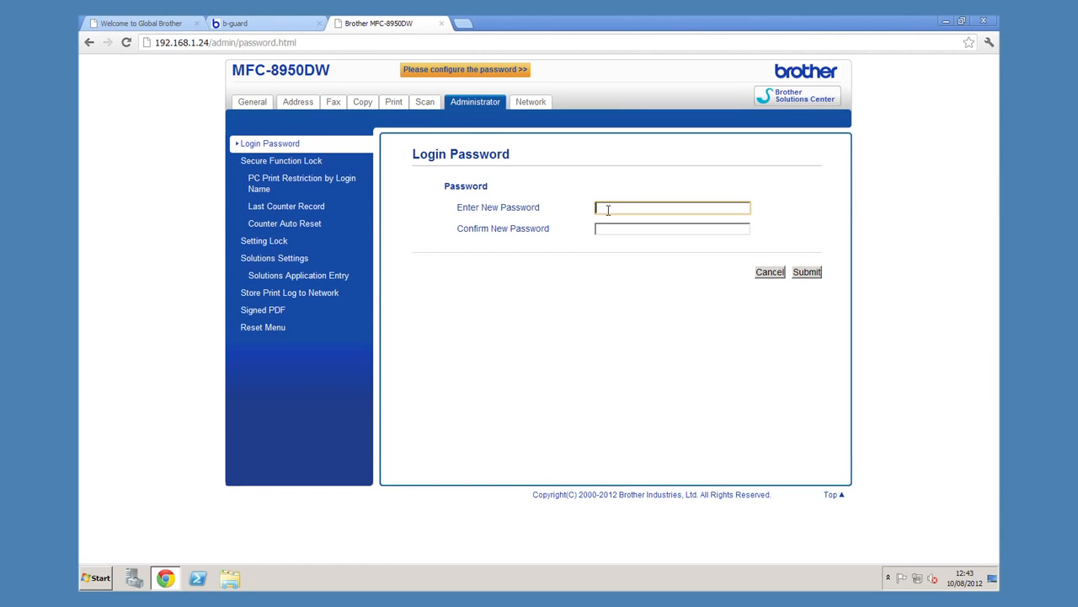
text(********)
key(Tab)
text(*******)
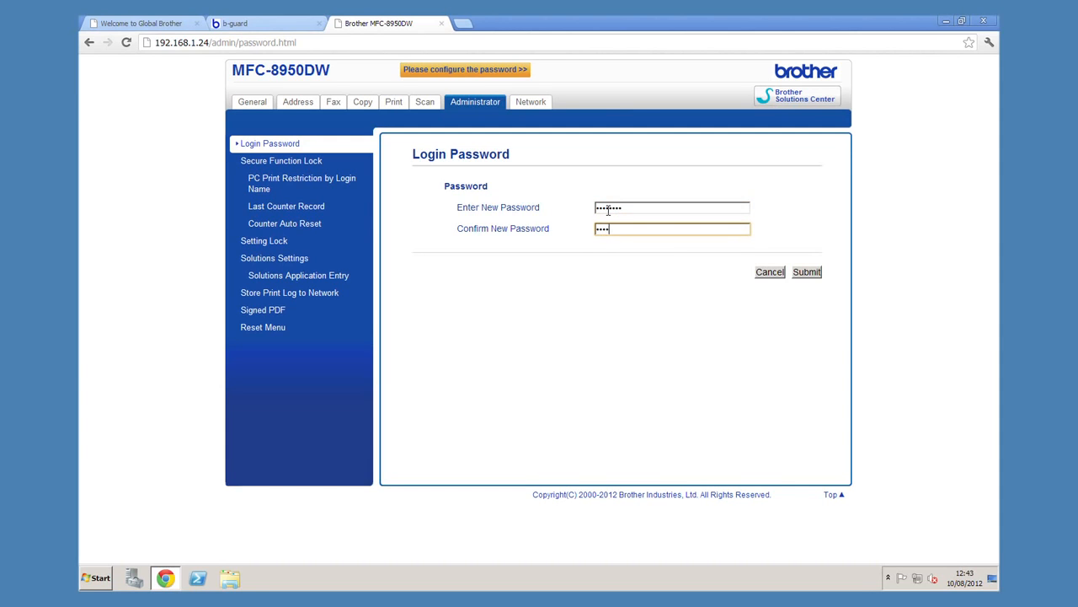
text(*)
click(813, 274)
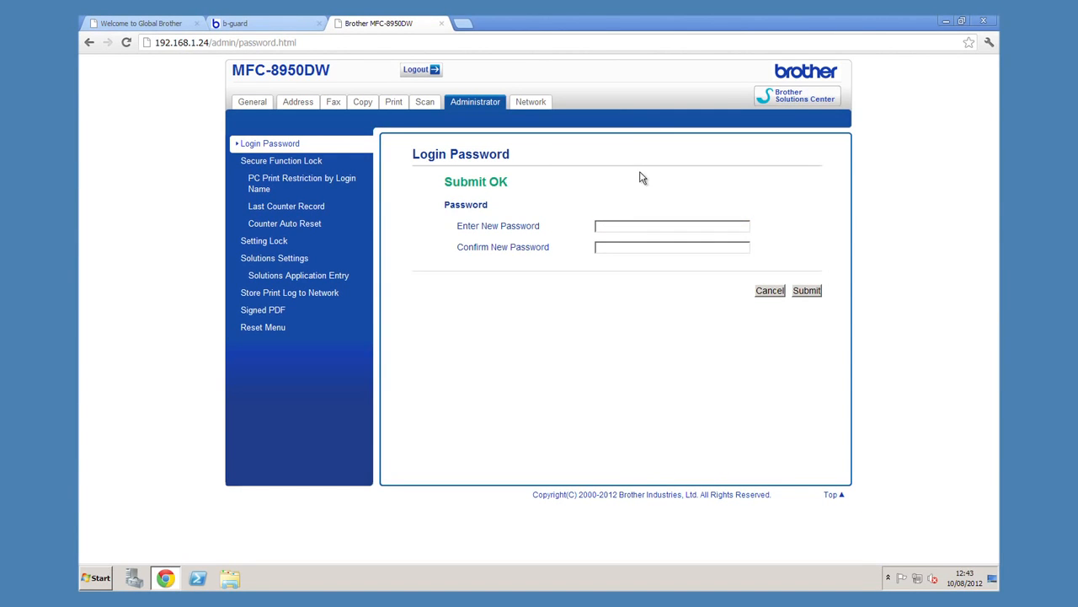
- Submit the printer's Solutions Settings with Solutions and Login Portal on, and restart the print server immediately
click(288, 260)
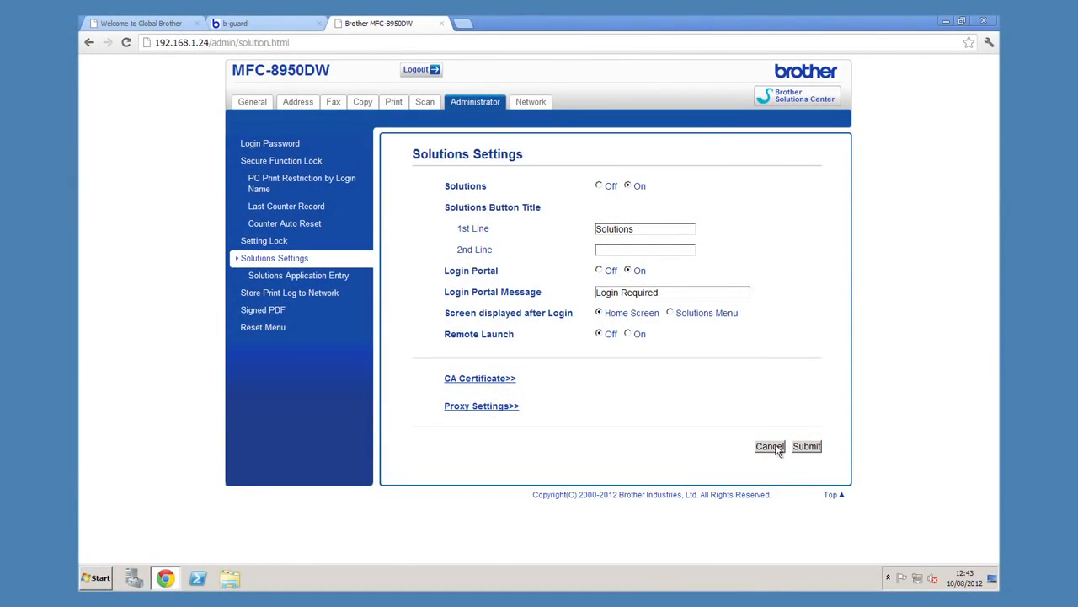
click(803, 448)
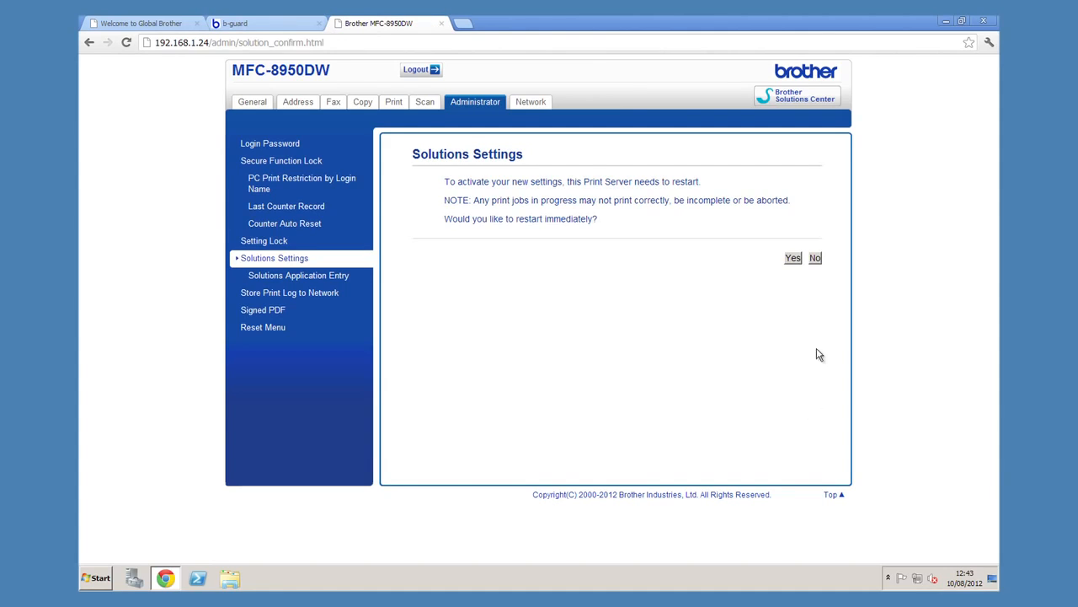
click(793, 259)
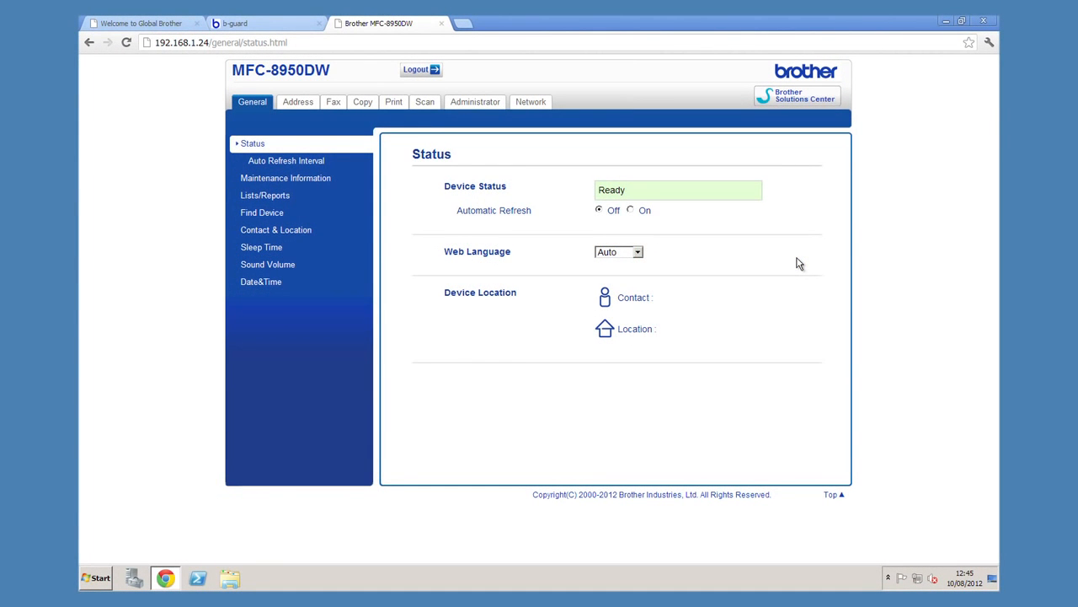
- Examine the Delivery_driver entry in b-guard's list of printer devices
click(294, 25)
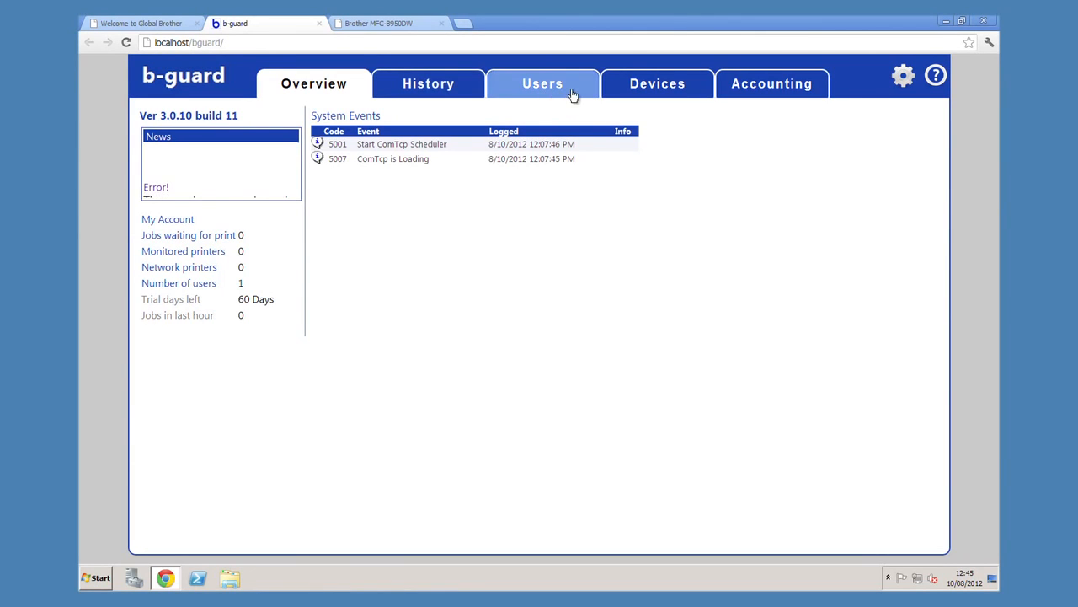
click(617, 92)
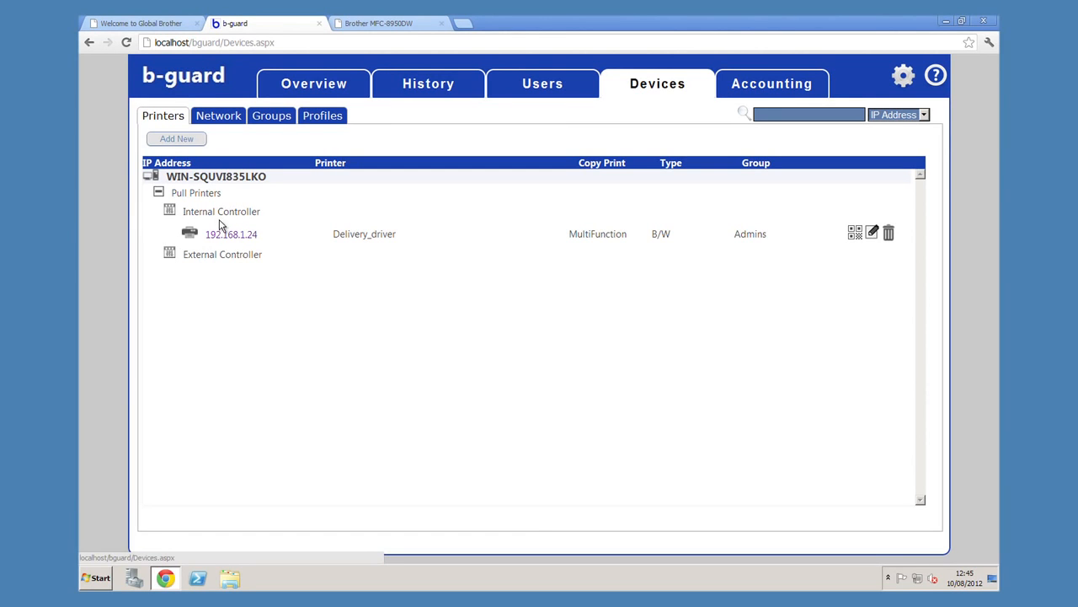
drag(338, 234, 392, 239)
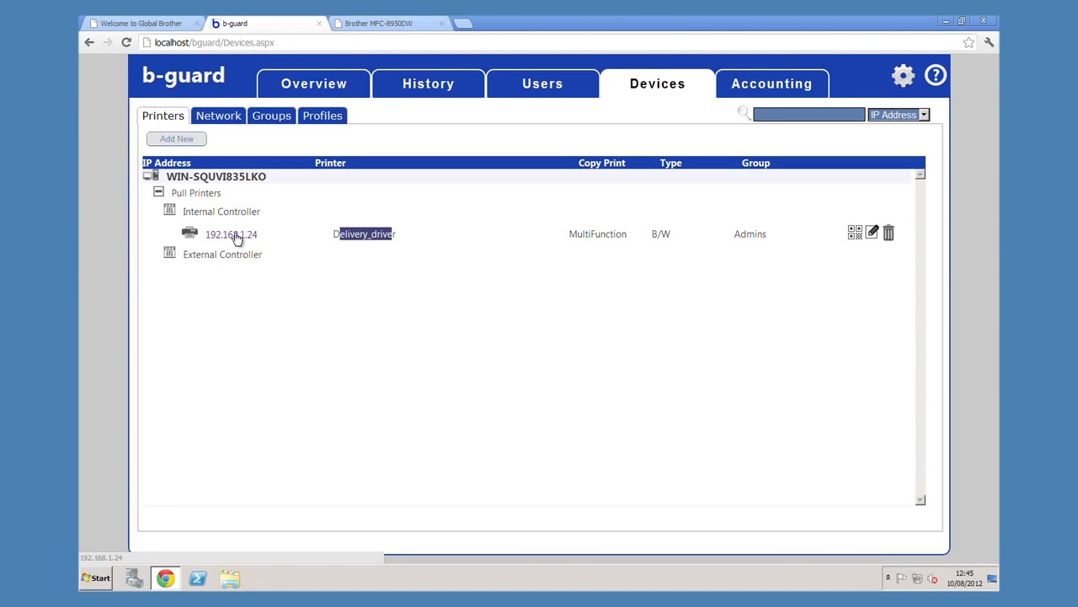
click(360, 234)
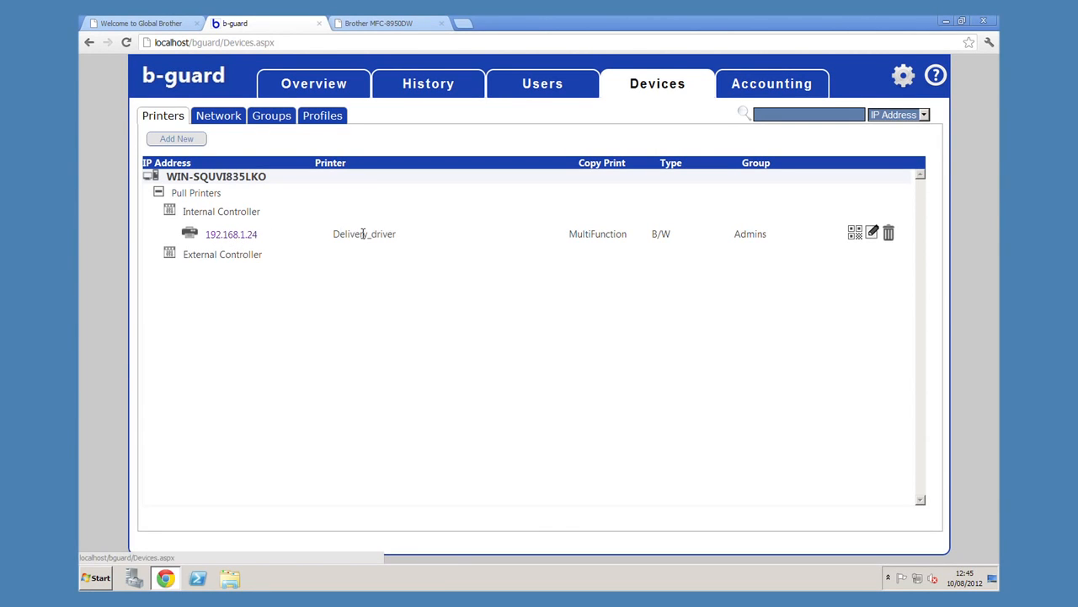
- Add and save a b-guard printer with device type Virtual Printing, printer type B/W and the Virtual printer
click(187, 141)
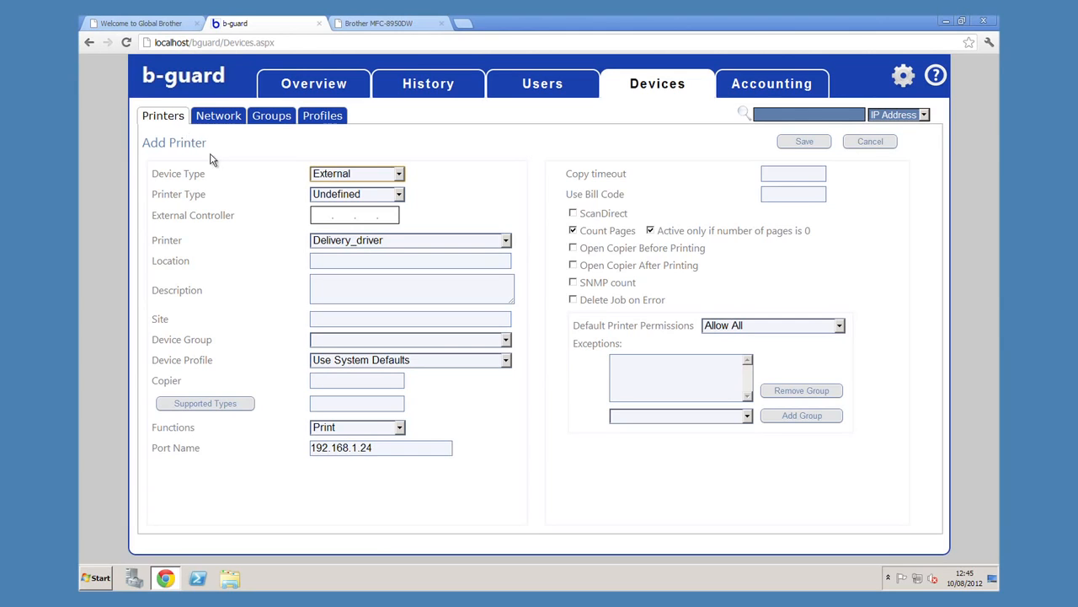
click(399, 174)
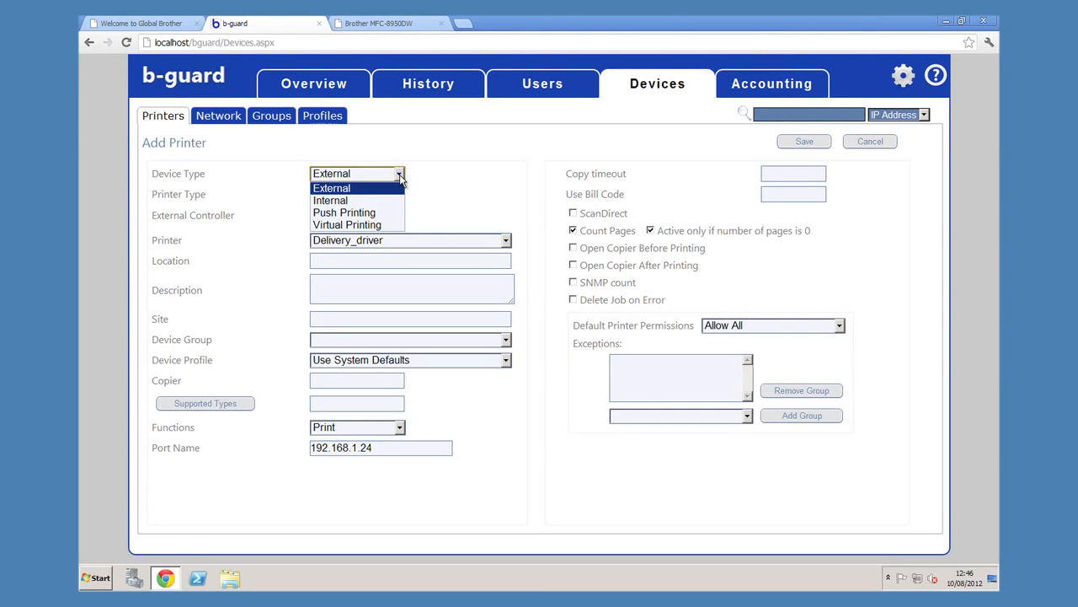
click(365, 225)
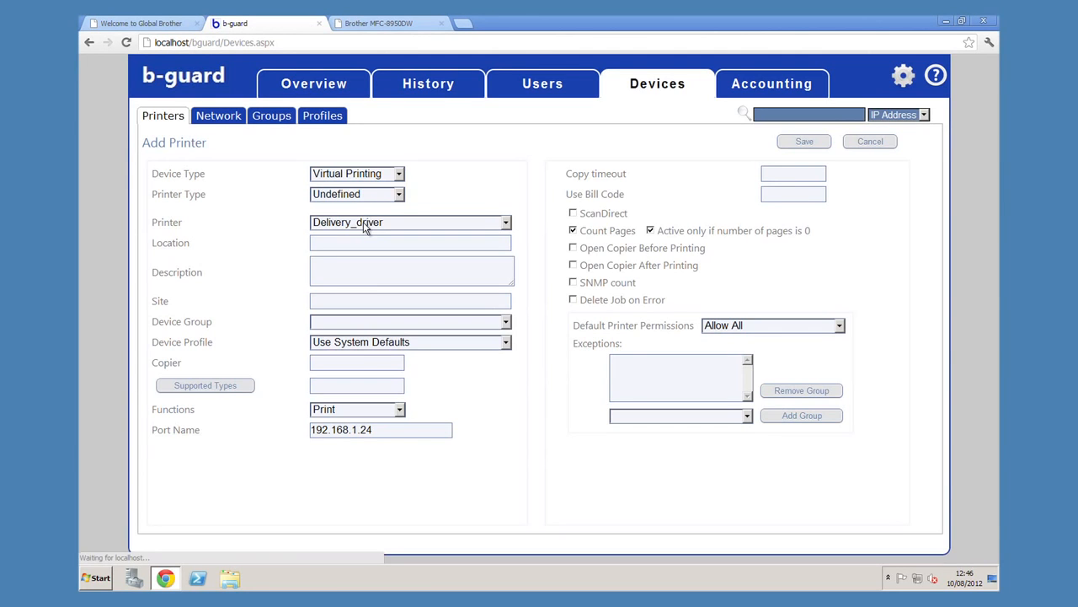
click(399, 195)
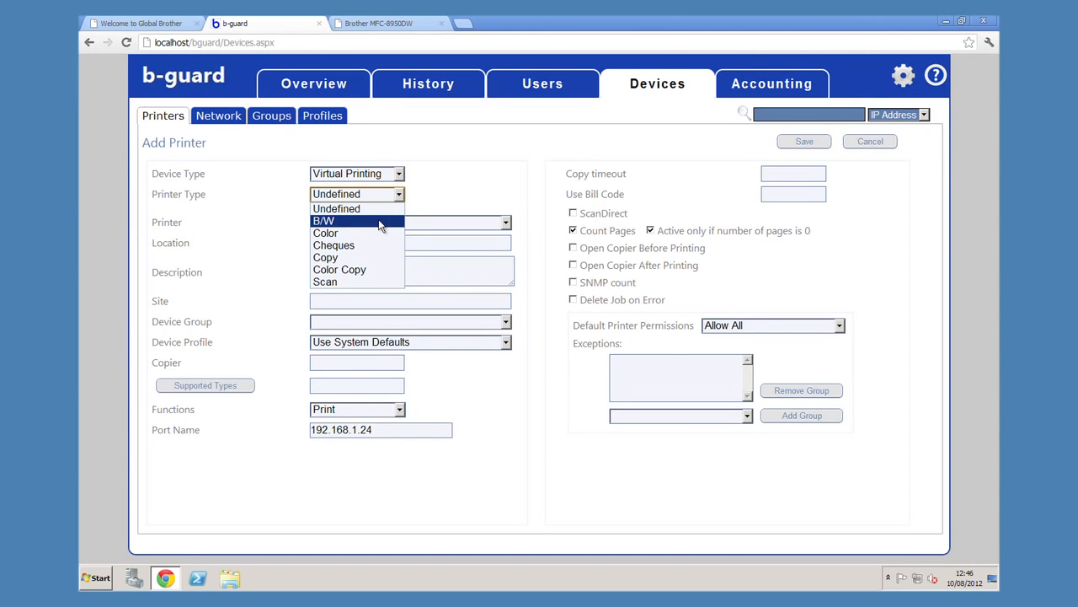
click(380, 223)
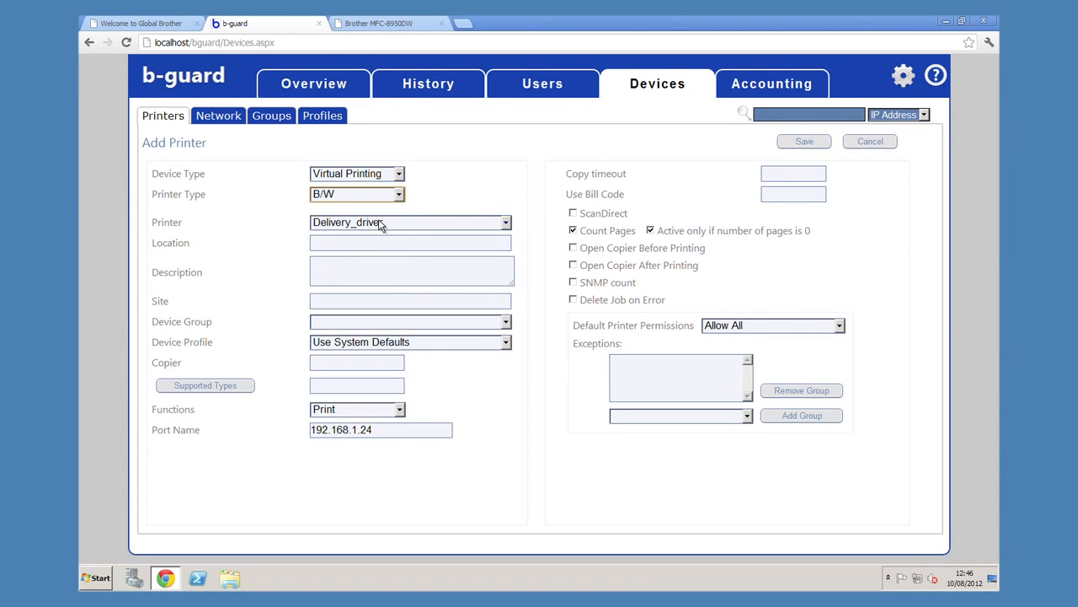
click(506, 224)
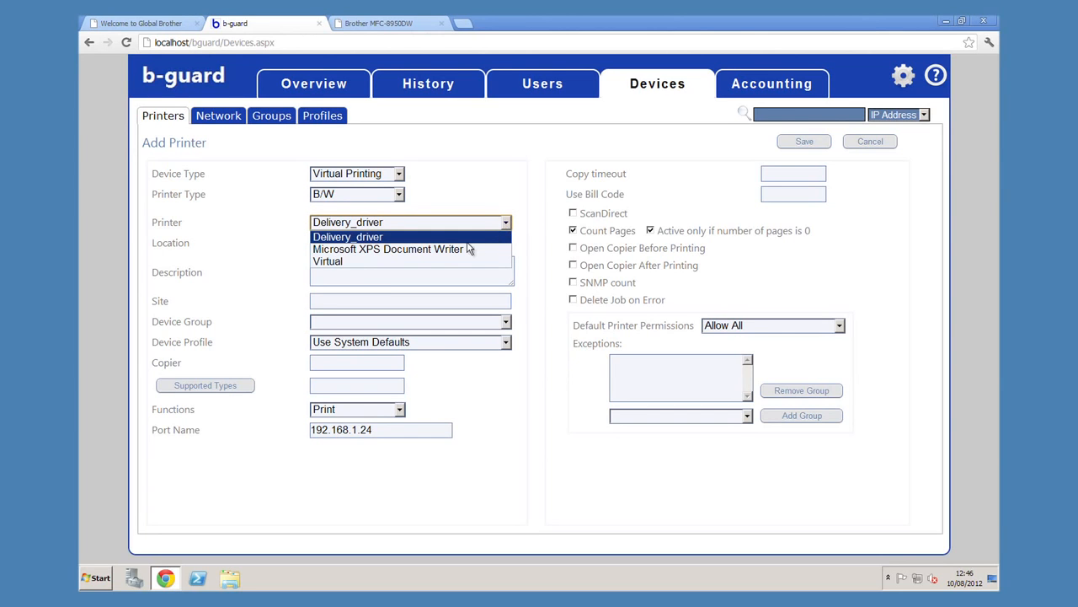
click(446, 262)
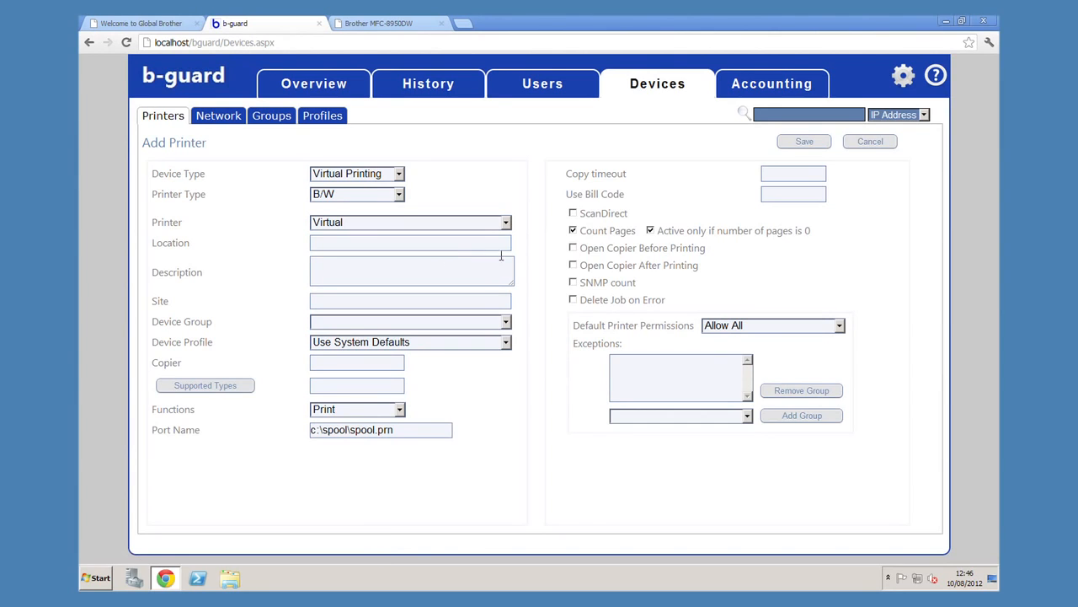
click(650, 230)
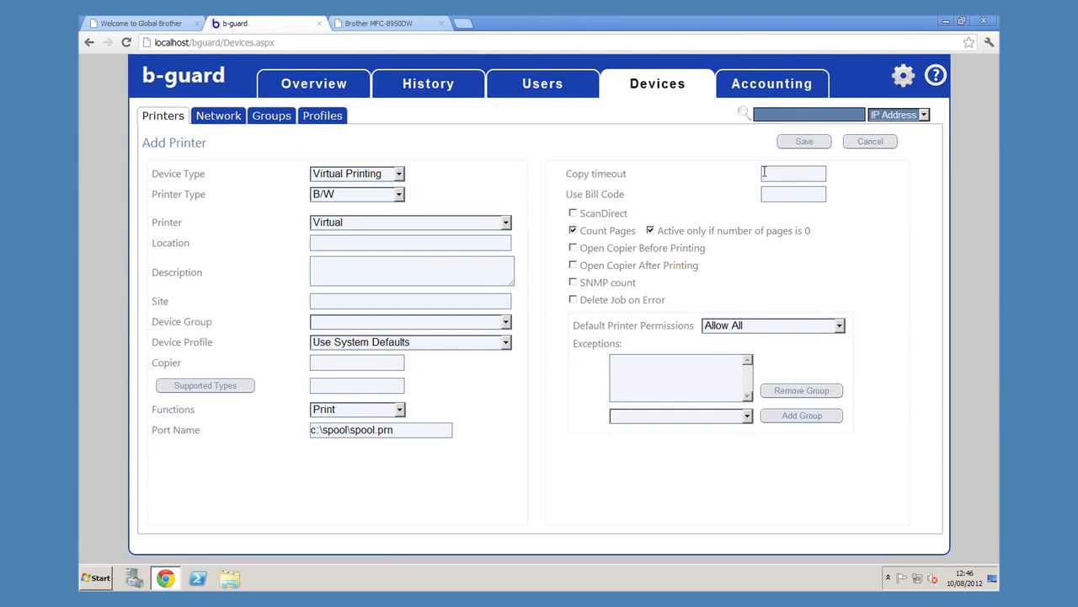
click(797, 143)
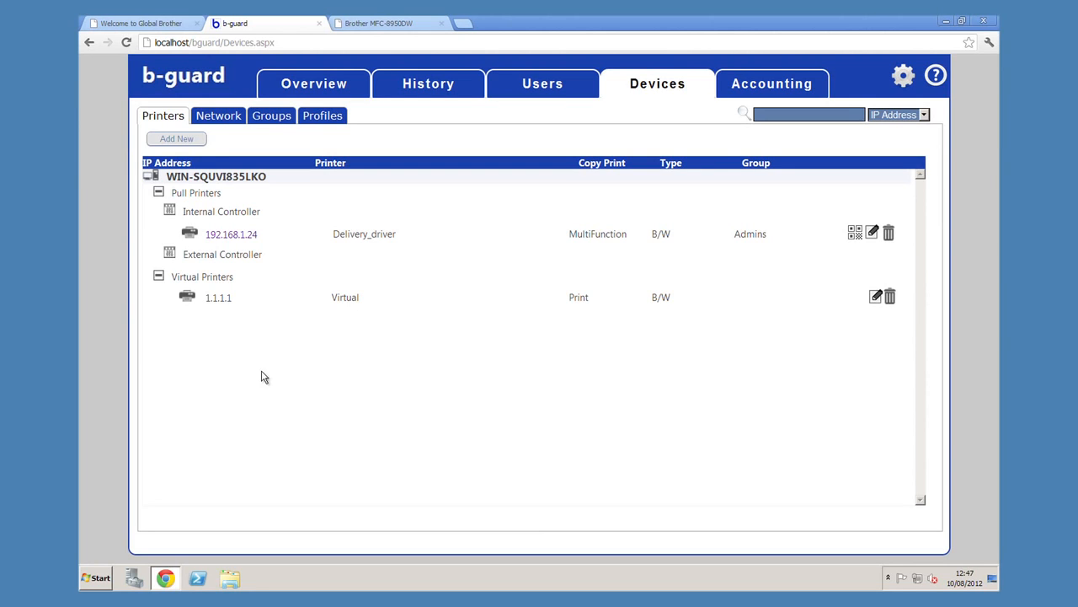
- Switch to Notepad, write "test" in a new document and print it to the Virtual printer
click(99, 580)
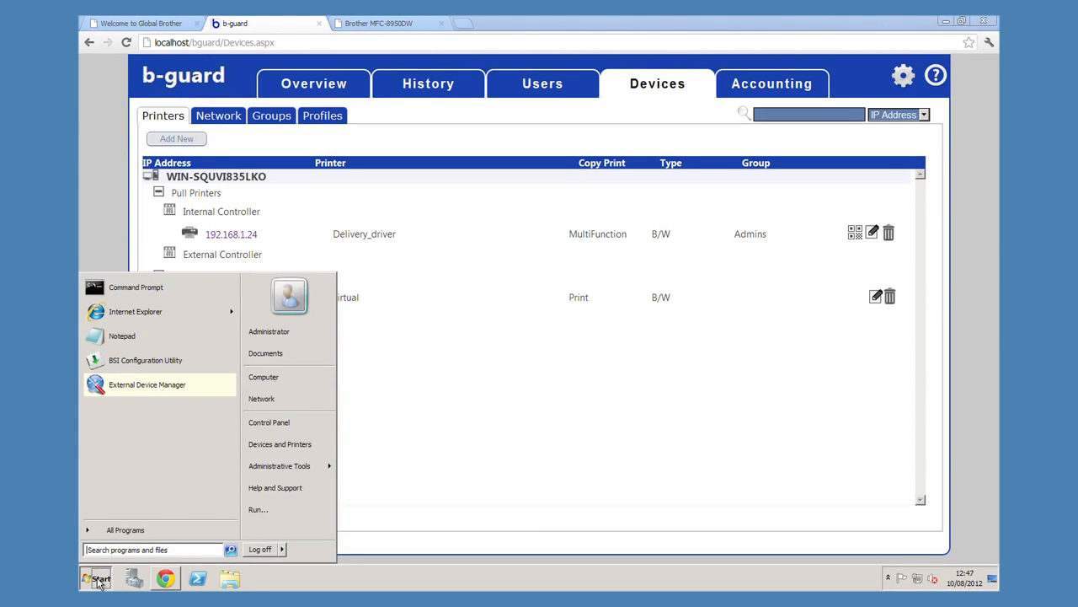
click(157, 337)
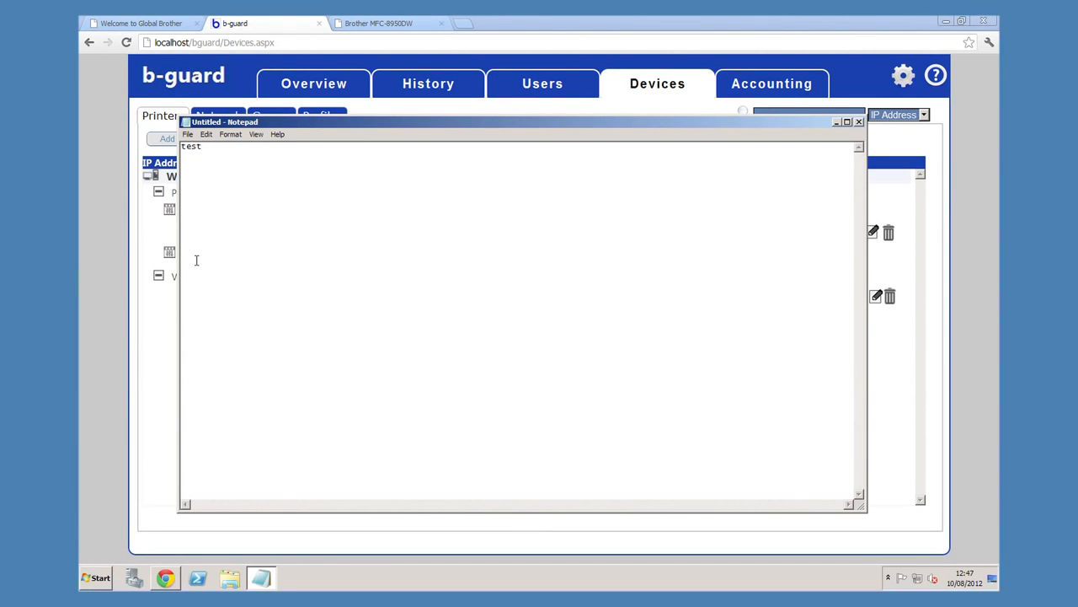
click(187, 134)
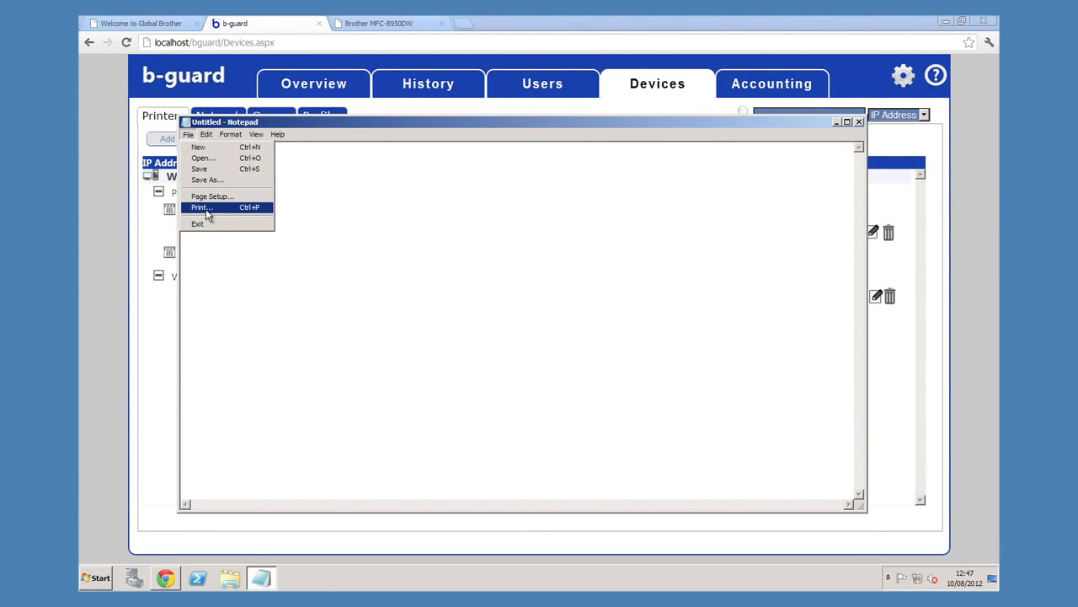
click(206, 208)
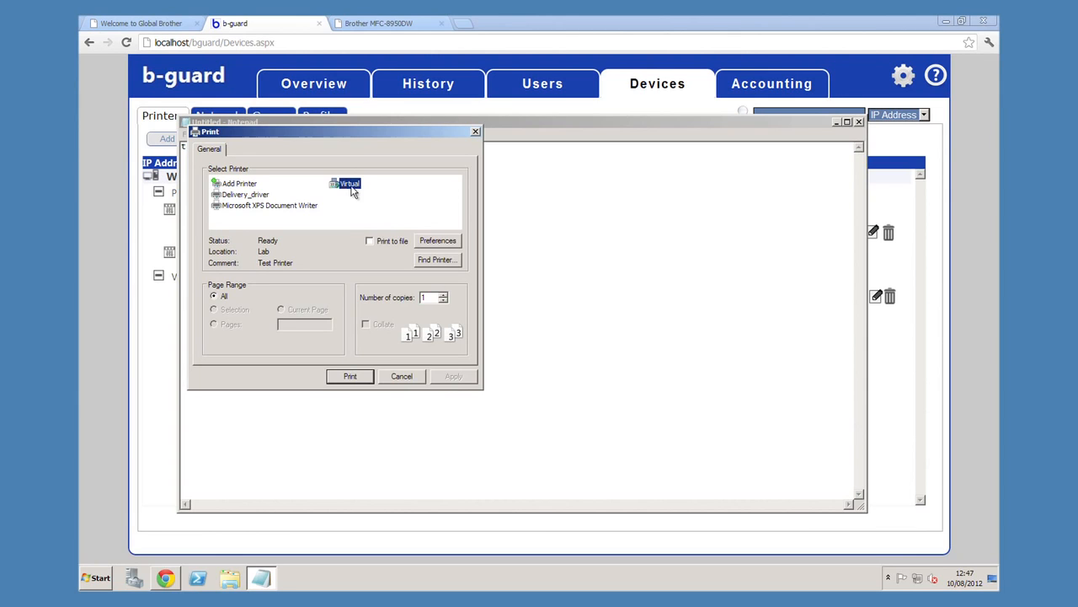
click(347, 375)
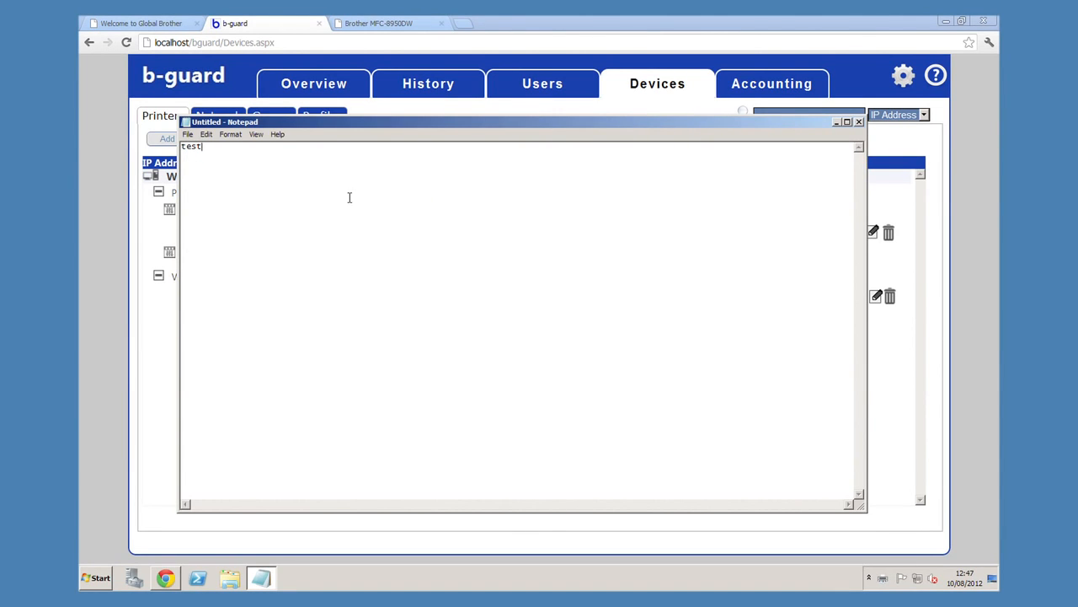
- Return to b-guard in Chrome and examine the waiting print jobs and the user list
click(283, 28)
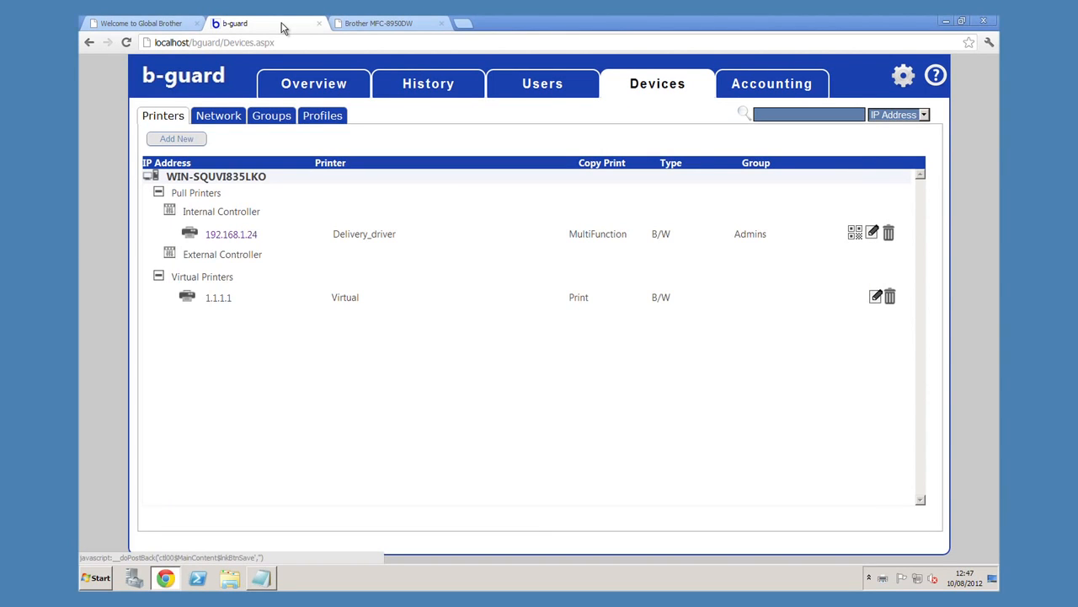
click(409, 92)
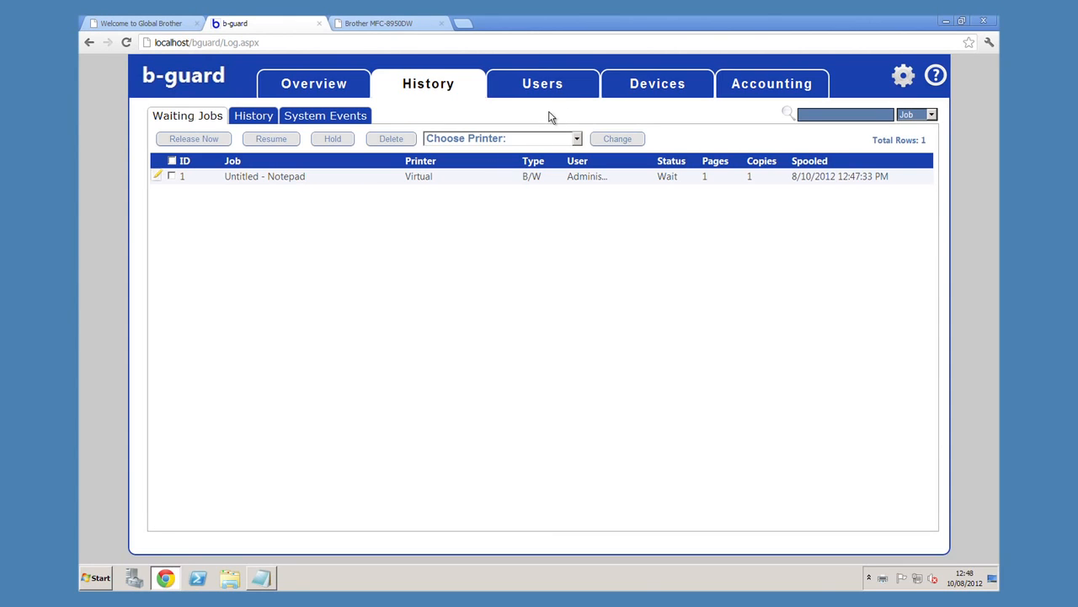
click(561, 89)
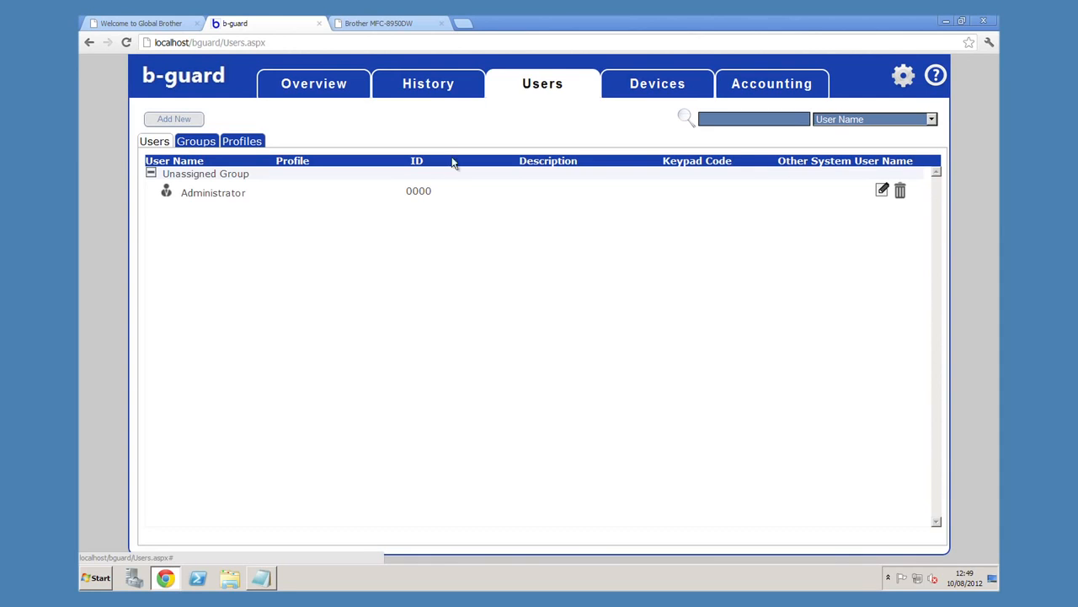
- Recheck b-guard's waiting jobs and examine the history of released jobs for the Notepad test print
click(423, 93)
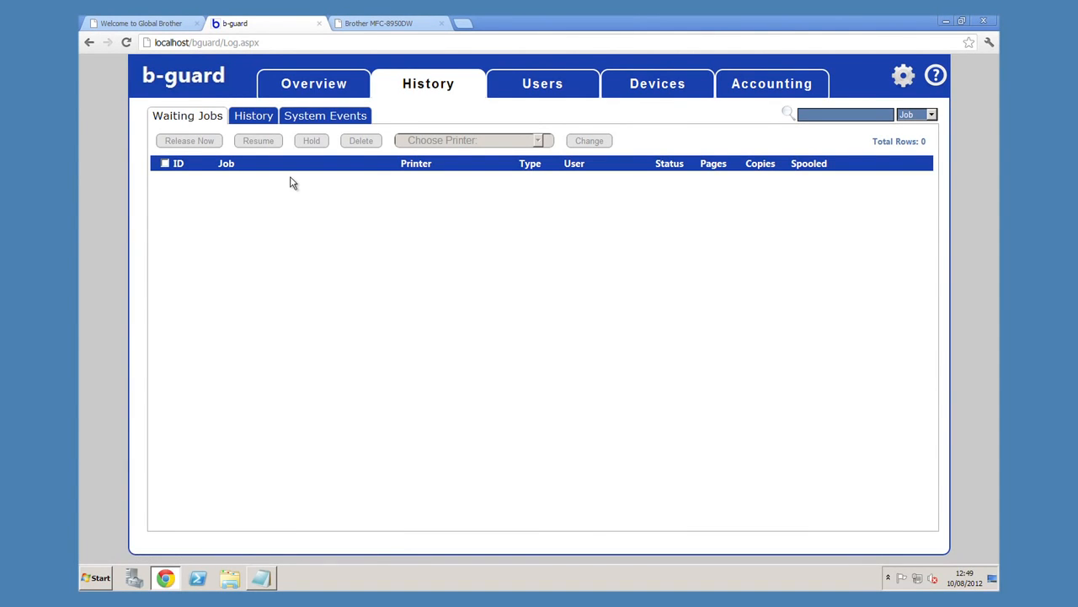
click(262, 120)
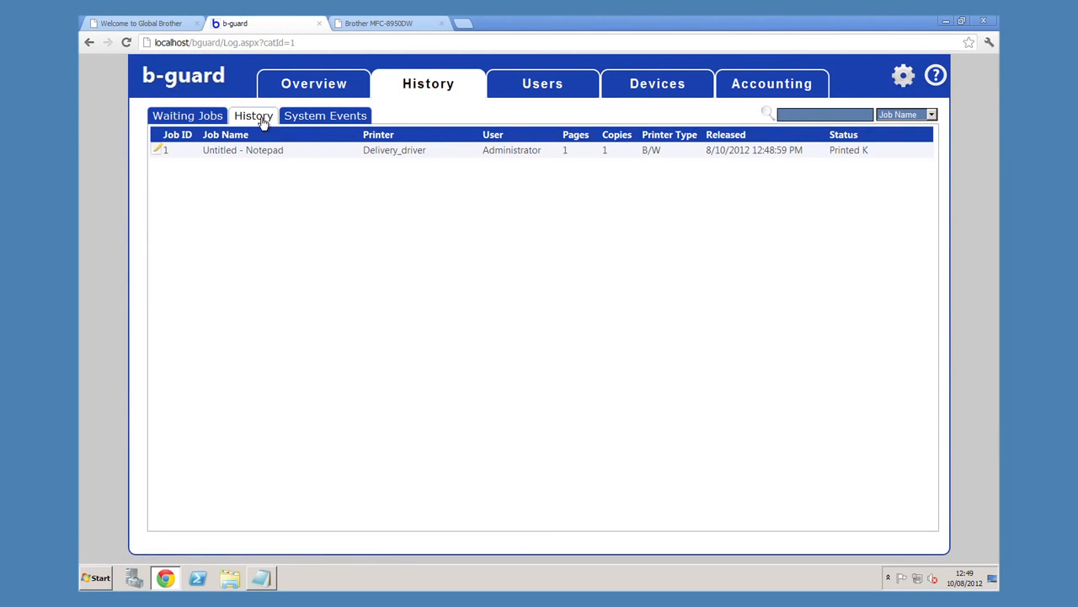